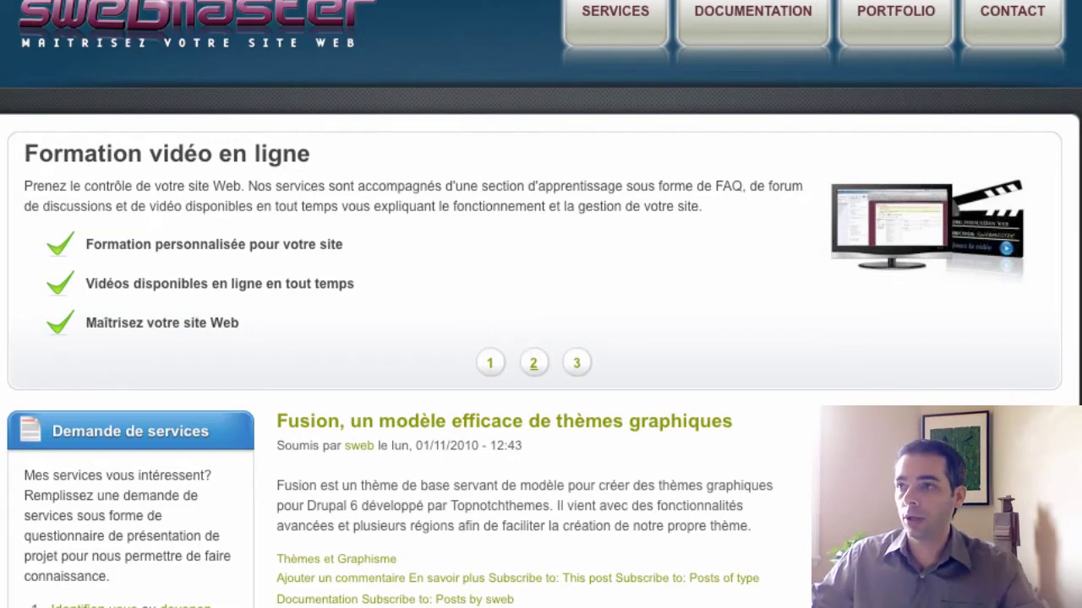
# Show the third slide of the home page banner and look over the blocks and article teasers below it.
pyautogui.moveTo(513, 322)
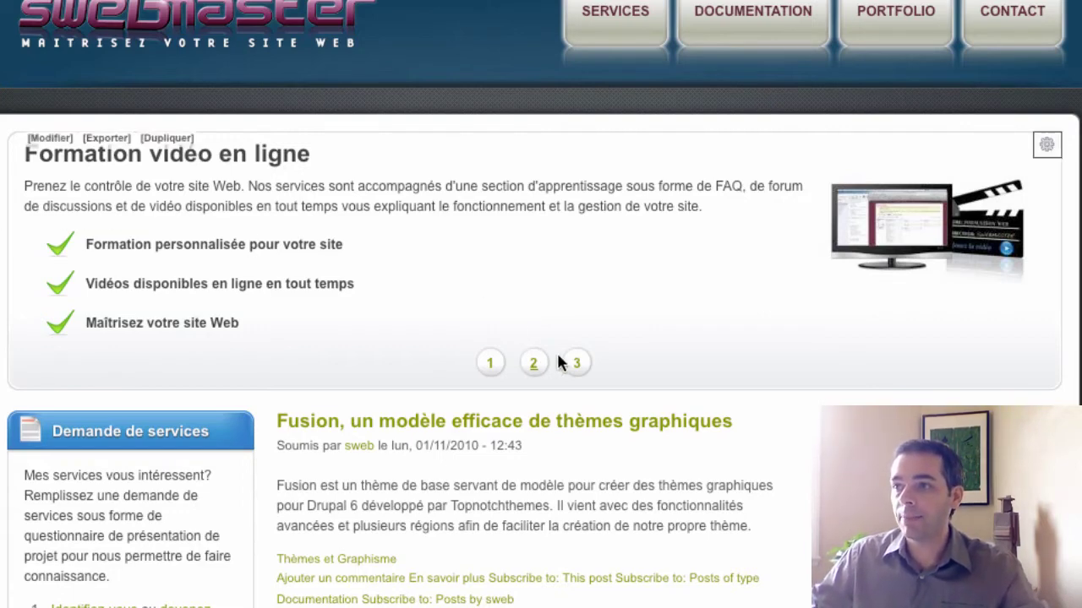
pyautogui.click(577, 363)
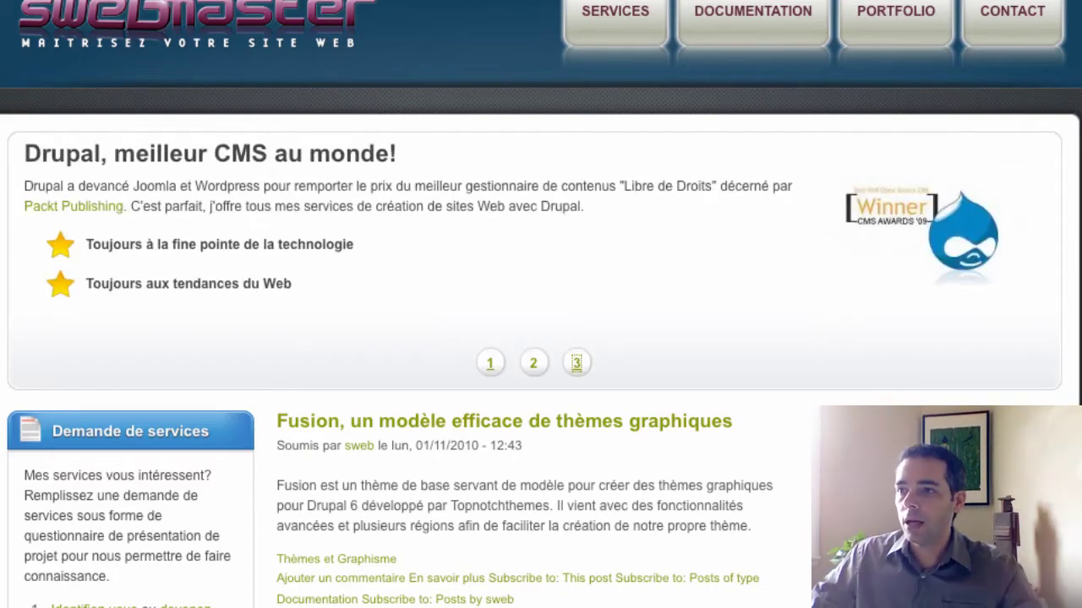
pyautogui.scroll(-2, 541, 304)
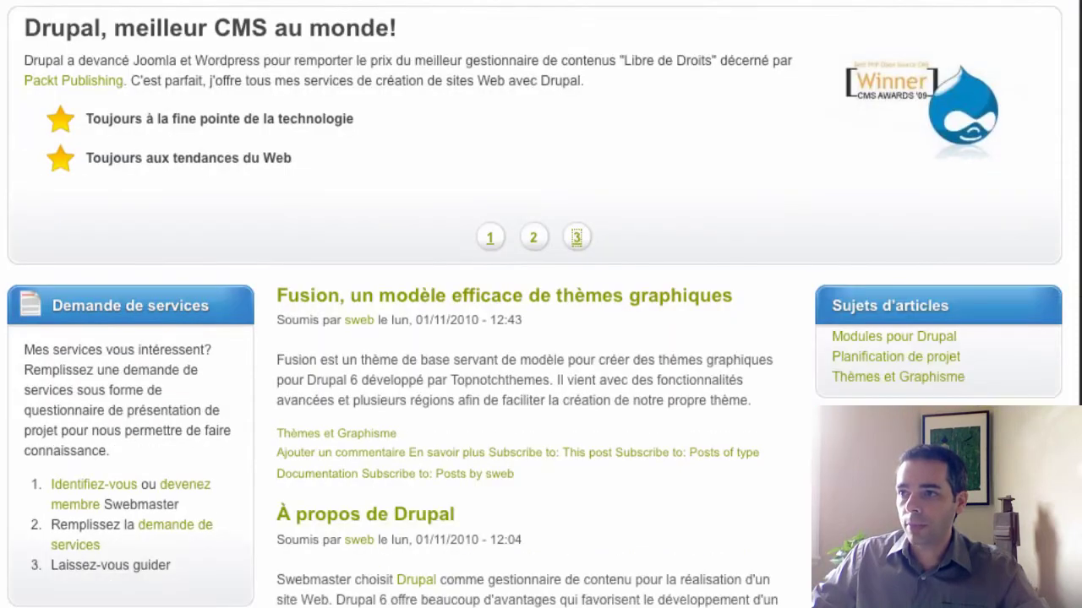
pyautogui.scroll(1, 540, 304)
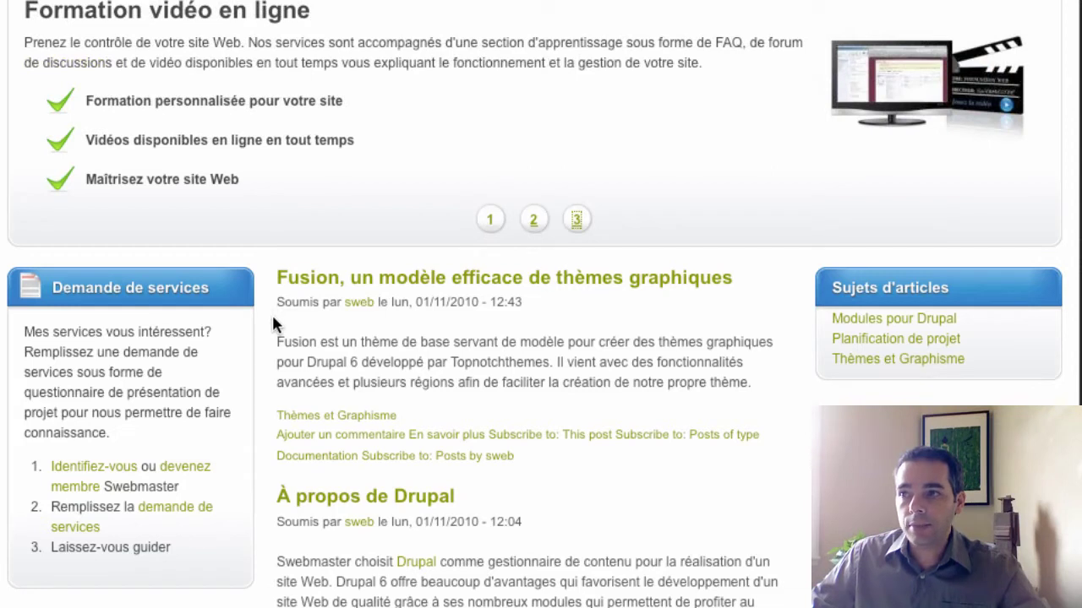
# Examine the banner slide's title, text and image and the Fusion article teaser's title, summary, author and date.
pyautogui.moveTo(275, 278); pyautogui.dragTo(797, 302)
pyautogui.click(743, 279)
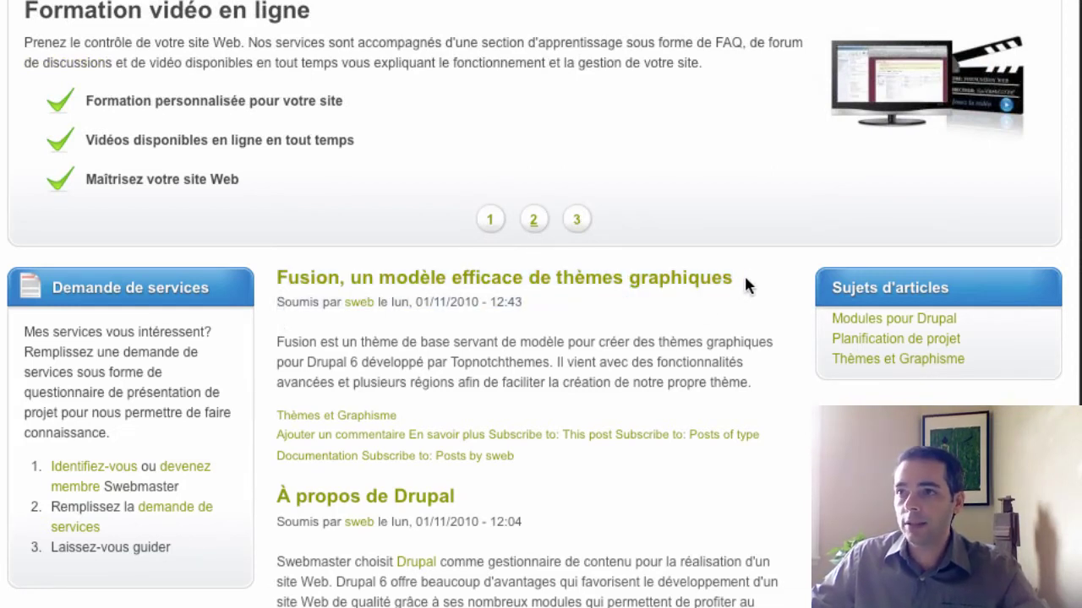
pyautogui.moveTo(25, 10); pyautogui.dragTo(324, 15)
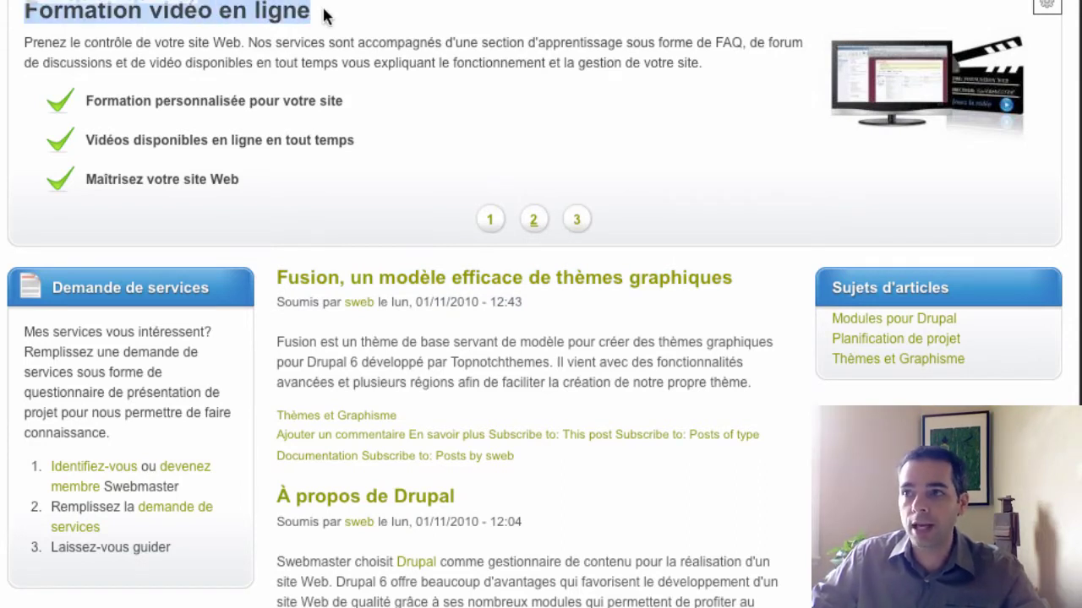
pyautogui.moveTo(26, 42); pyautogui.dragTo(353, 179)
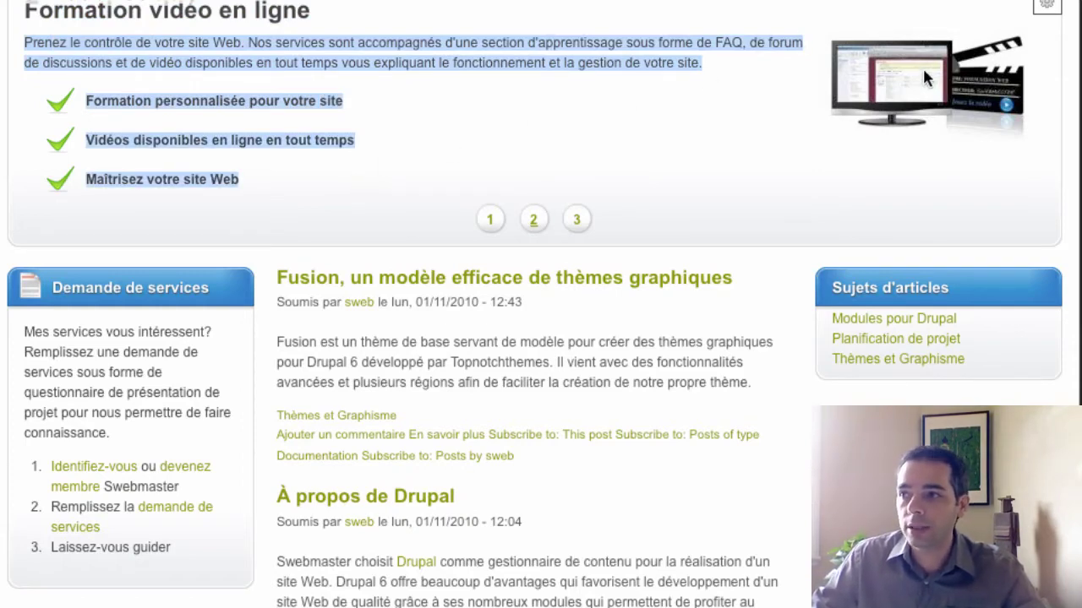
pyautogui.click(398, 314)
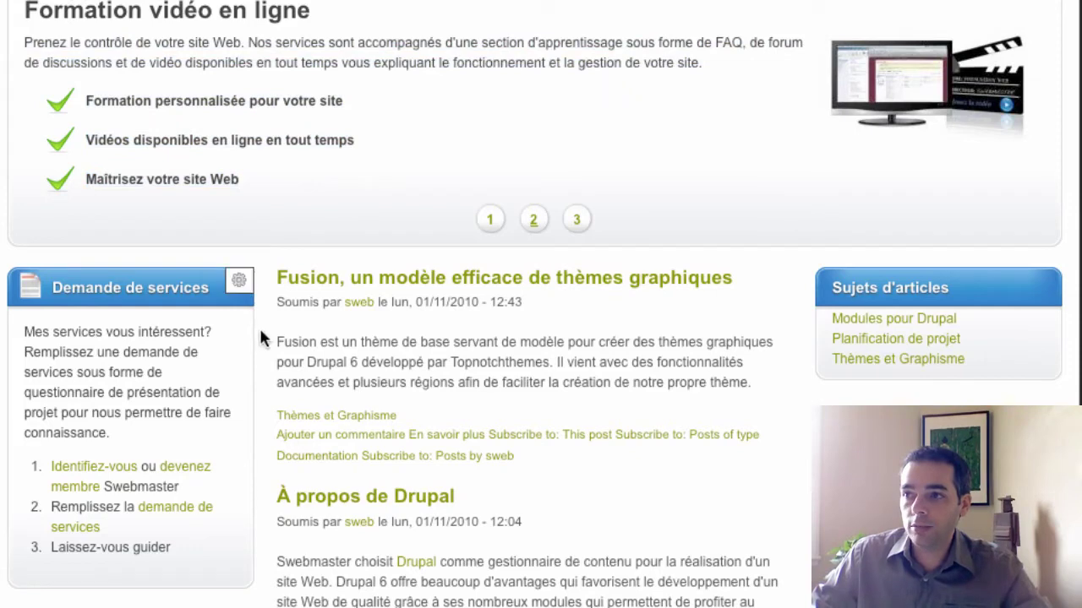
pyautogui.moveTo(277, 346); pyautogui.dragTo(753, 387)
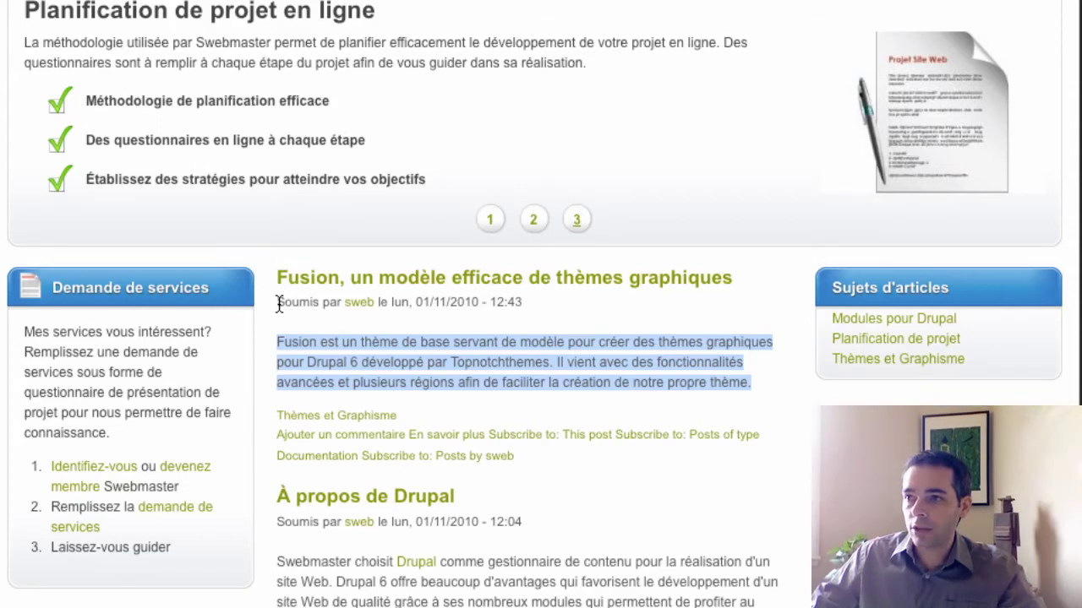
pyautogui.moveTo(279, 305); pyautogui.dragTo(375, 315)
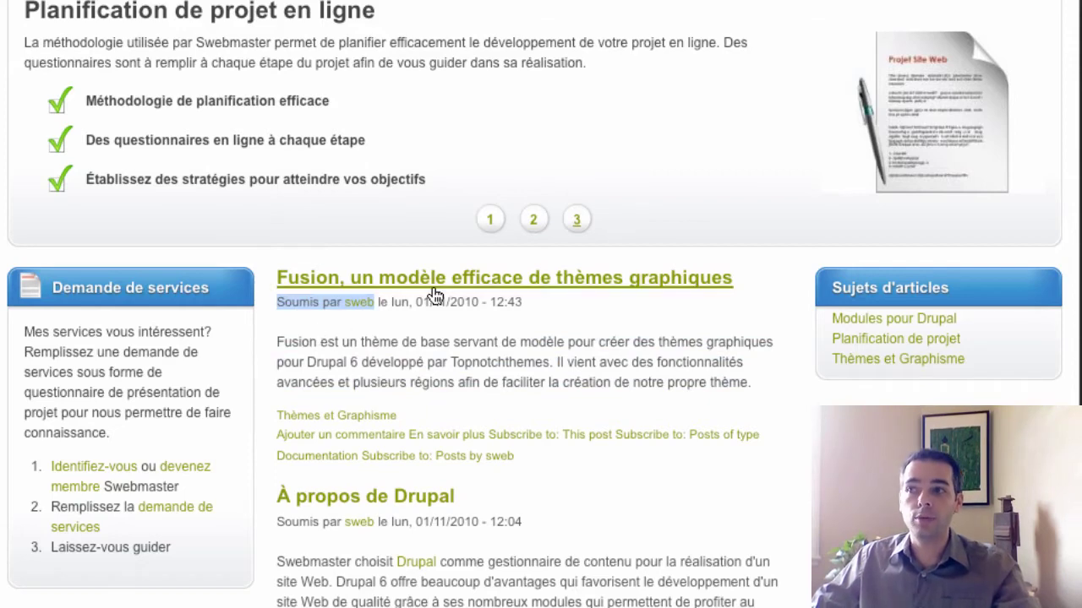
pyautogui.moveTo(415, 302); pyautogui.dragTo(479, 310)
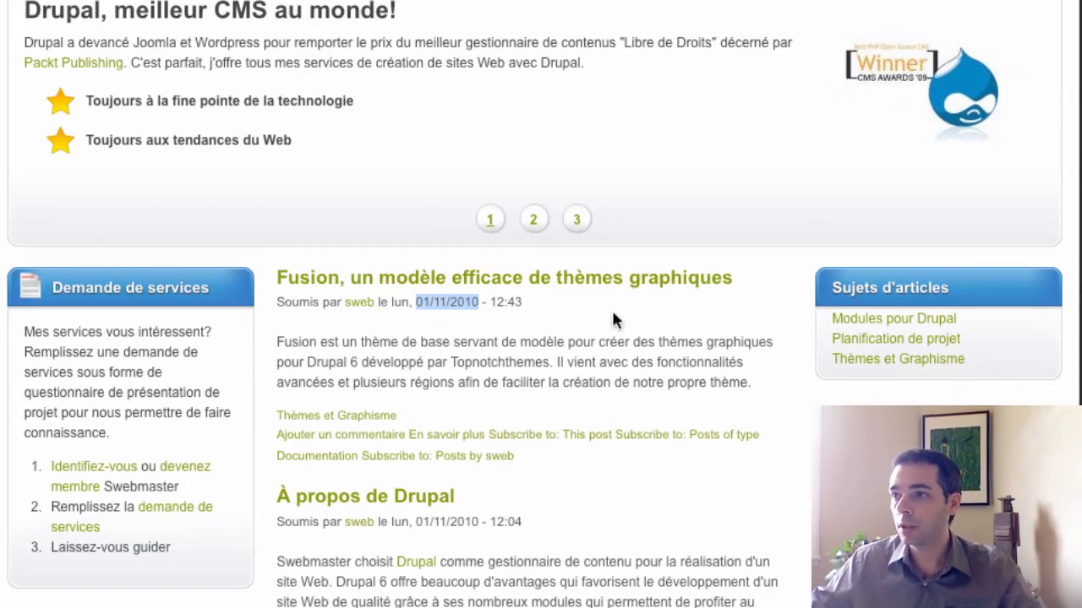
# Read the full Fusion article down to its comment form, and return to the home page.
pyautogui.click(626, 287)
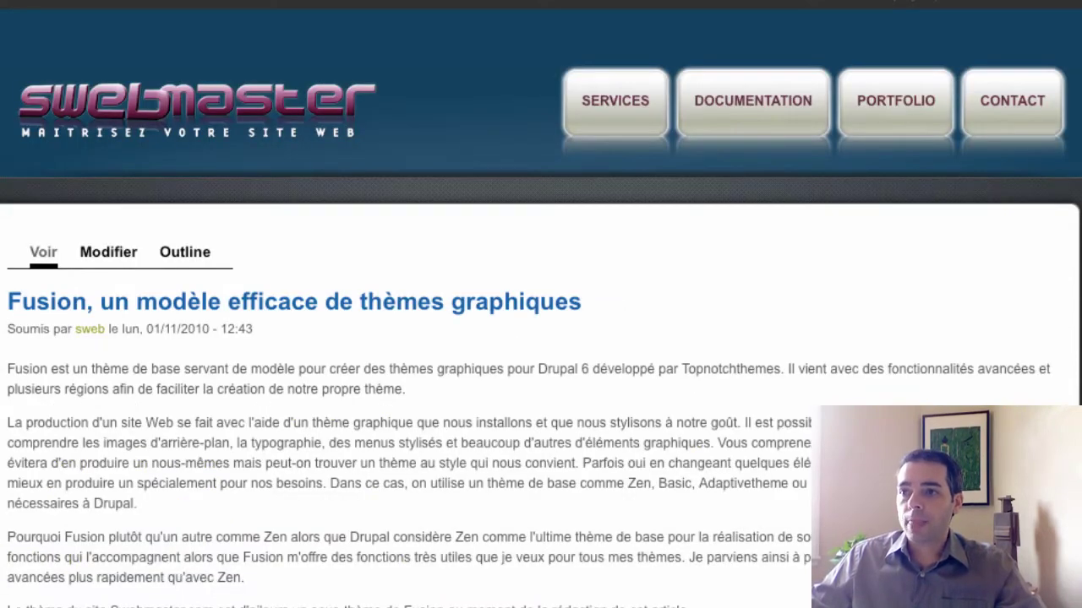
pyautogui.scroll(-3, 541, 338)
pyautogui.scroll(-2, 541, 338)
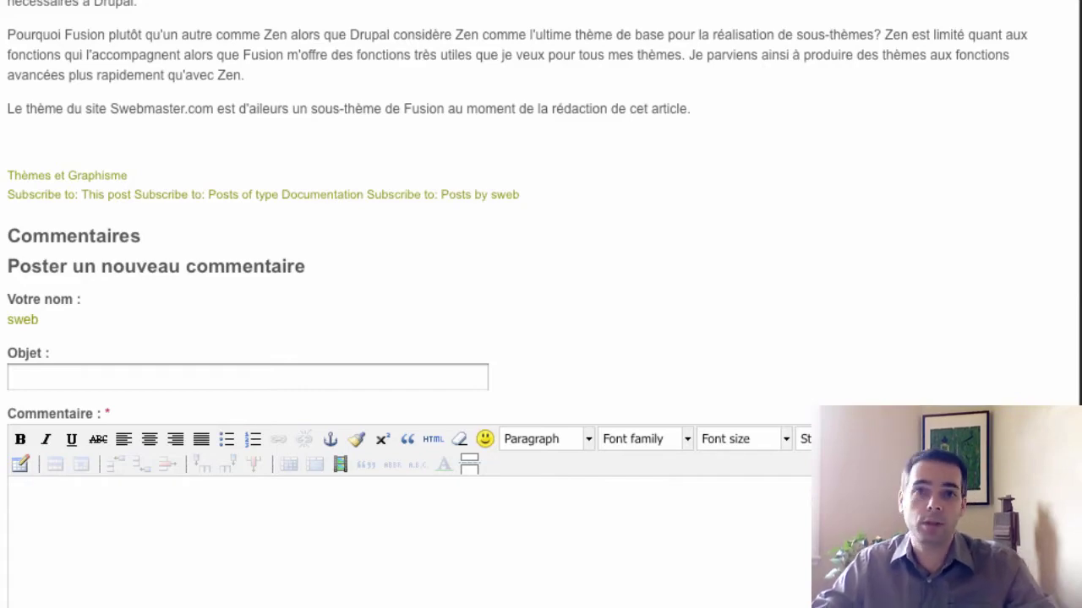
pyautogui.press('Home')
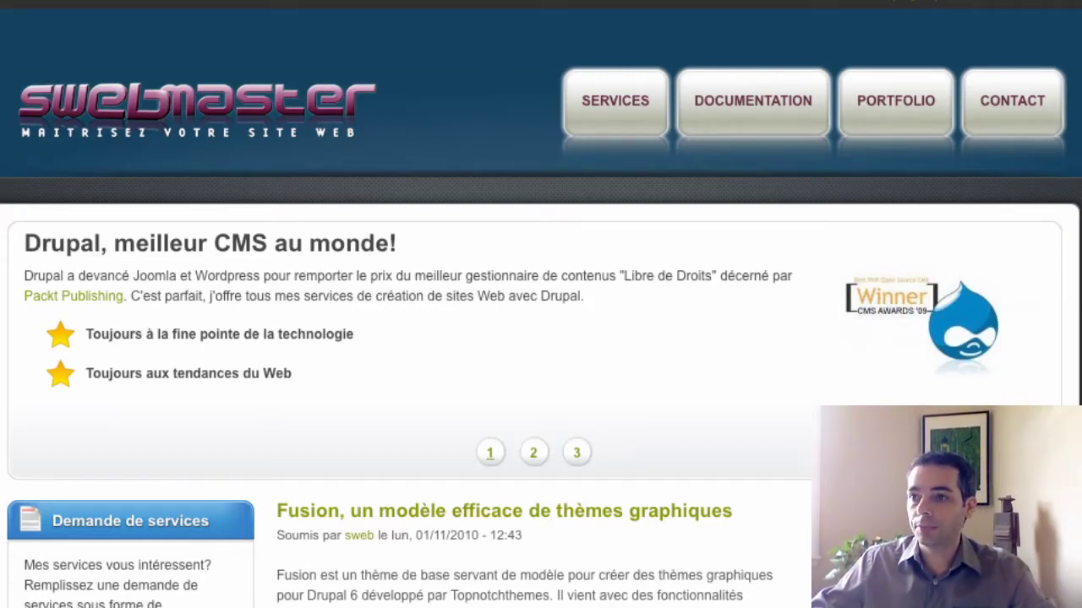
pyautogui.scroll(-3, 298, 368)
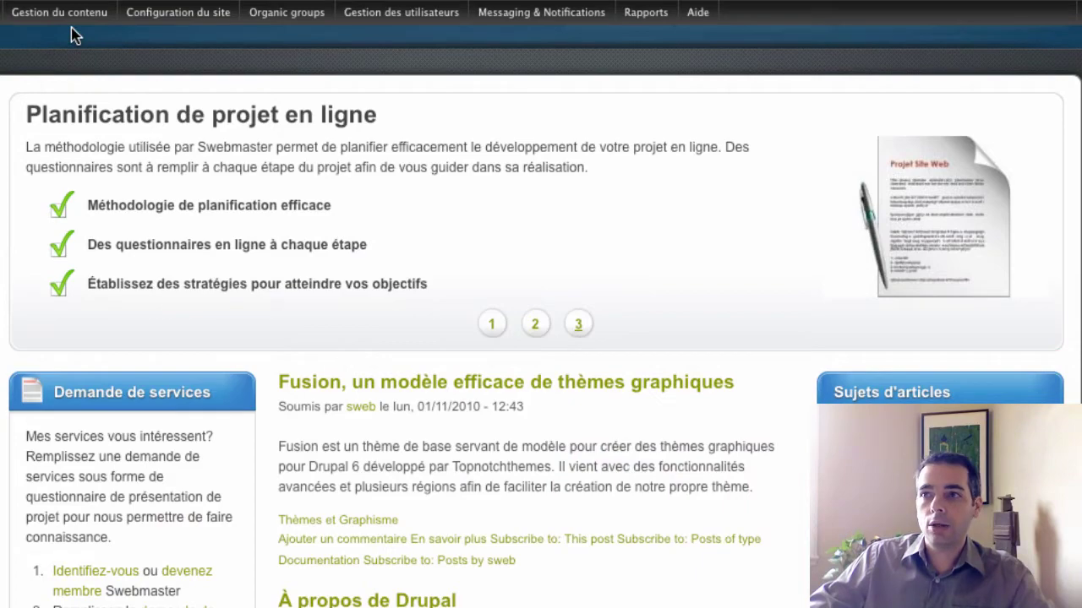
# Look over the content types available for creation and open the form for adding a new content type.
pyautogui.moveTo(73, 15)
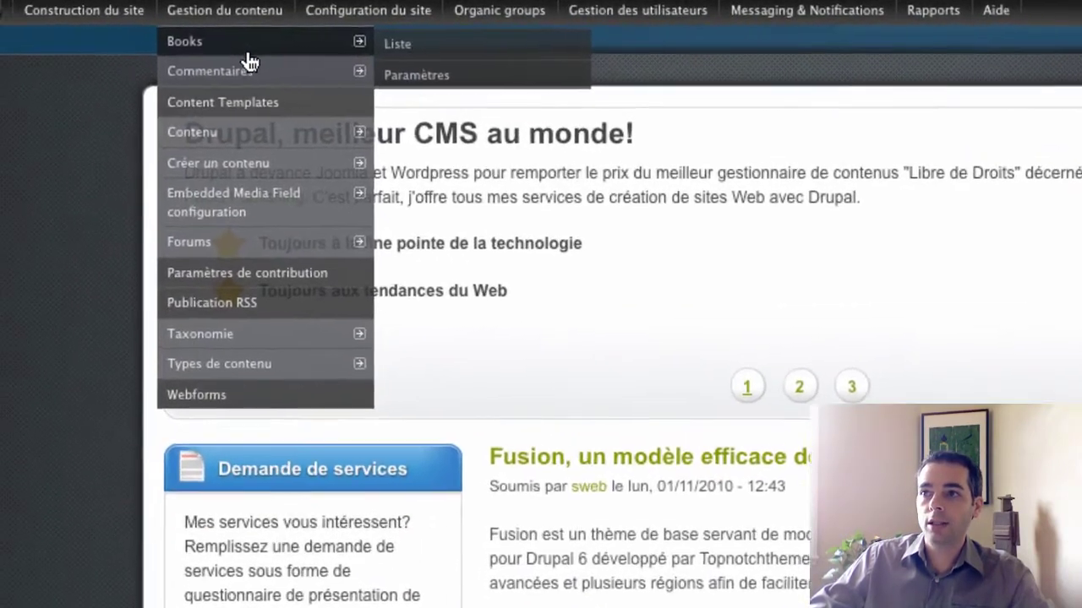
pyautogui.moveTo(319, 173)
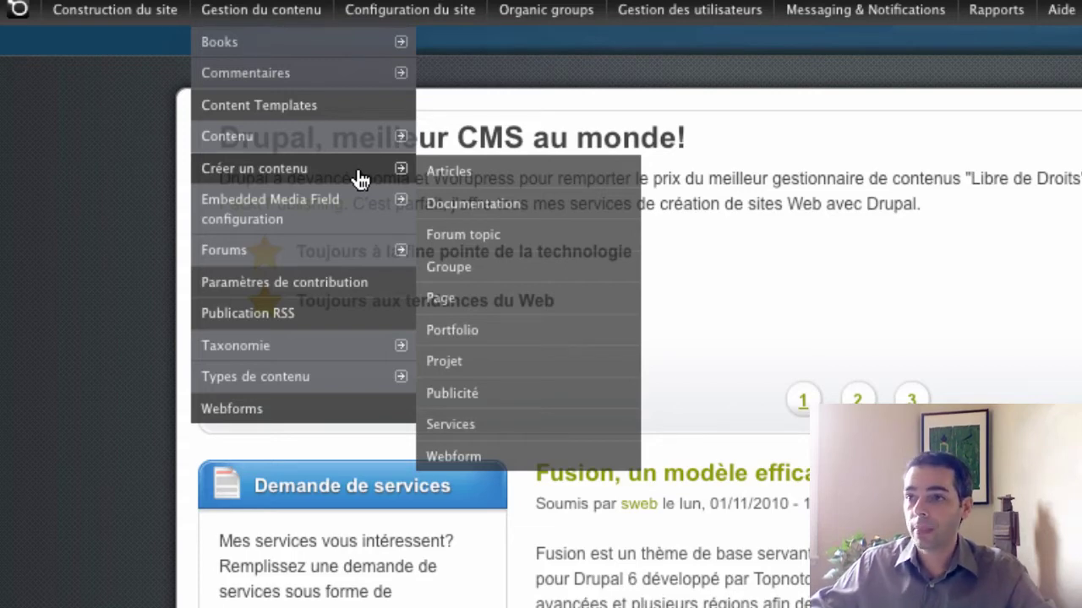
pyautogui.moveTo(341, 381)
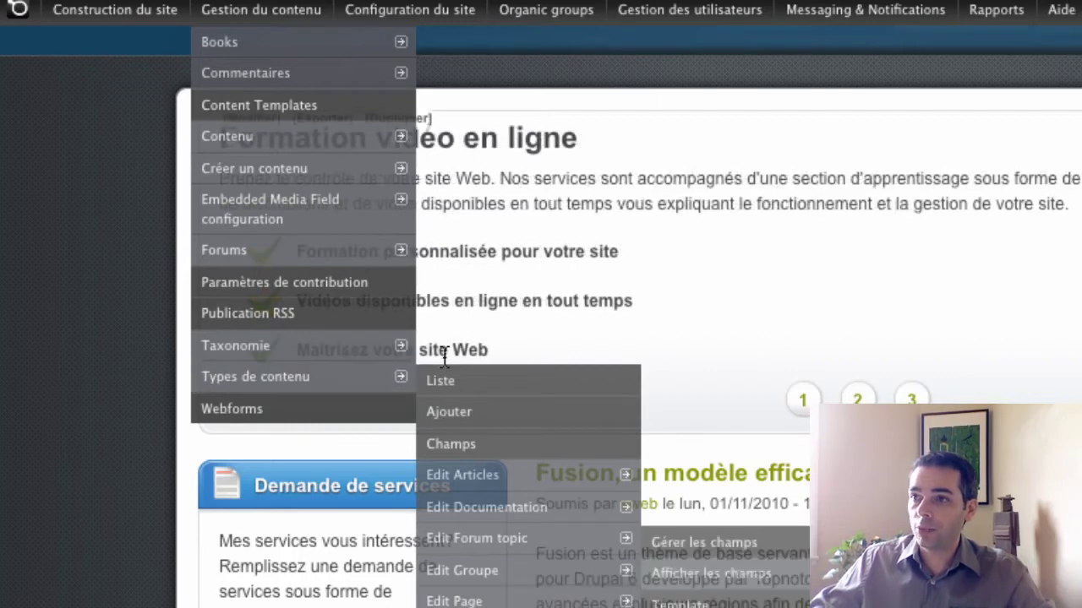
pyautogui.click(462, 414)
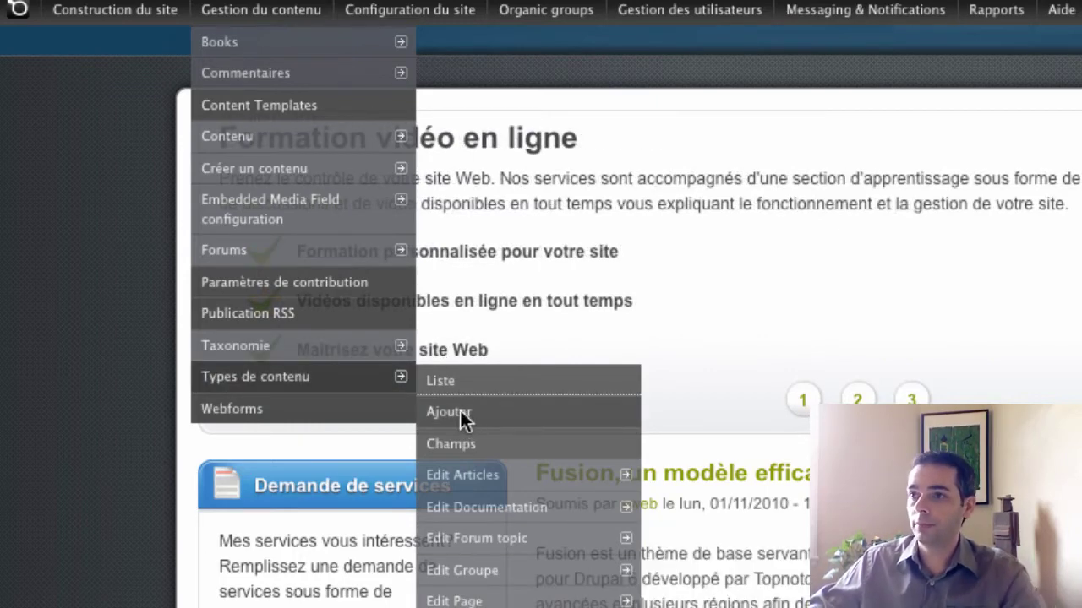
pyautogui.scroll(-10, 235, 220)
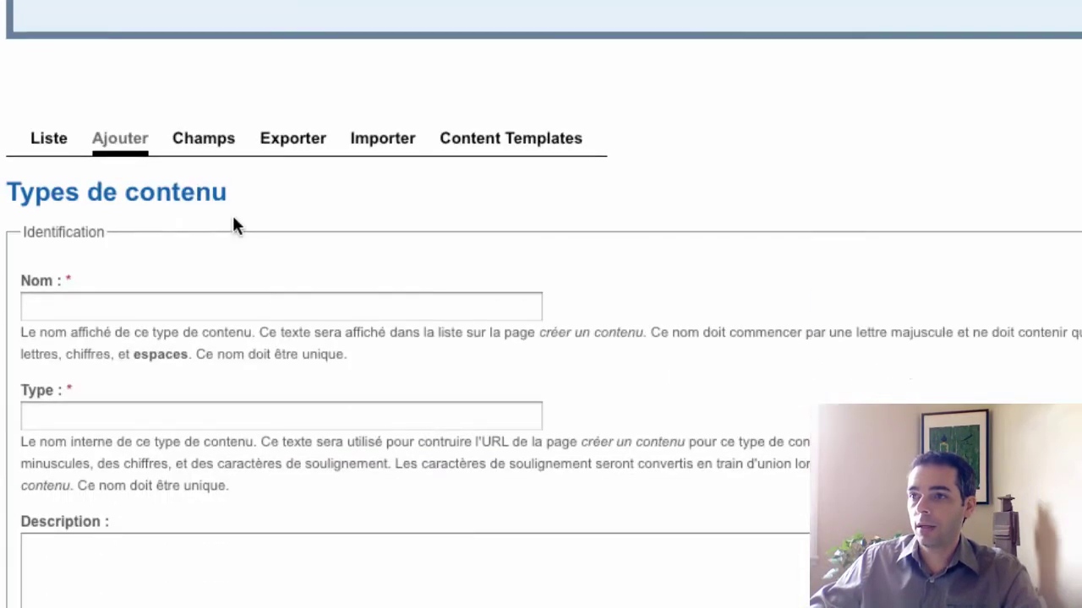
# Name the new content type Événement and set its internal type name to evenement.
pyautogui.scroll(-2, 233, 219)
pyautogui.click(245, 173)
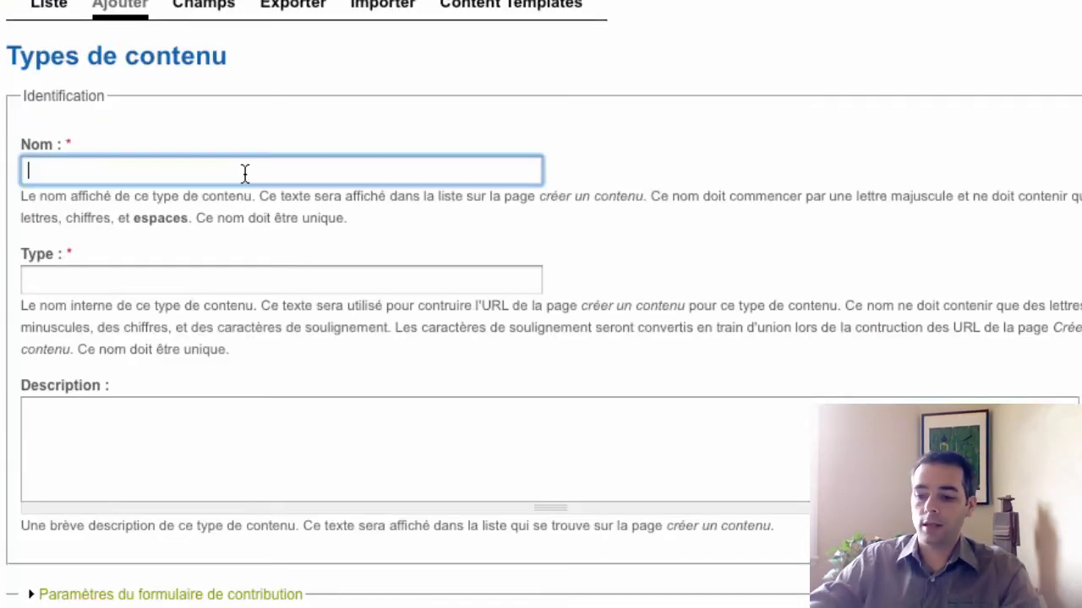
pyautogui.write('Événen')
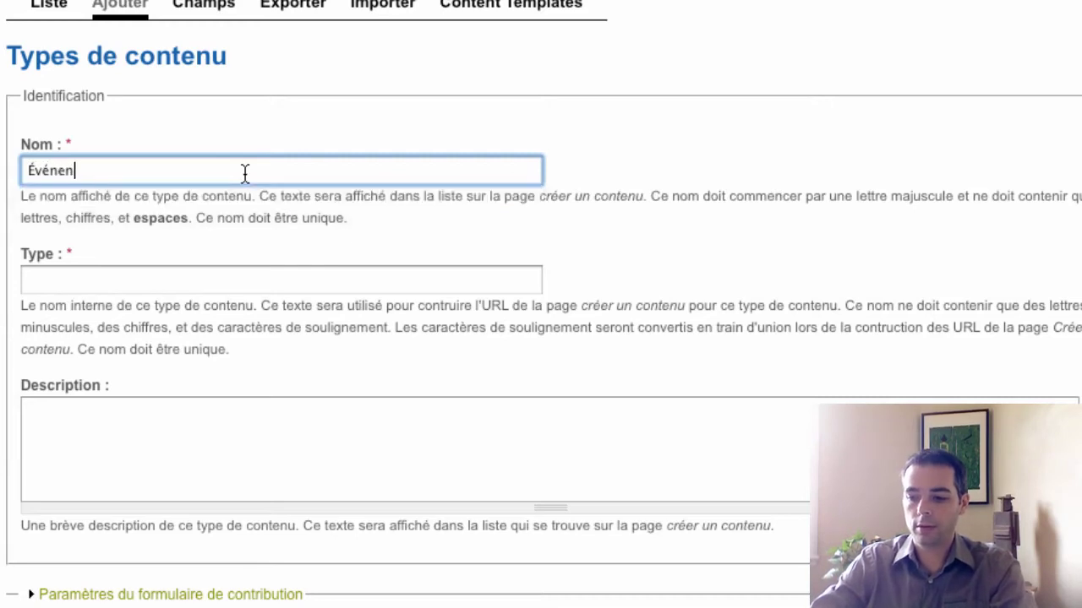
pyautogui.press('BackSpace')
pyautogui.write('ment')
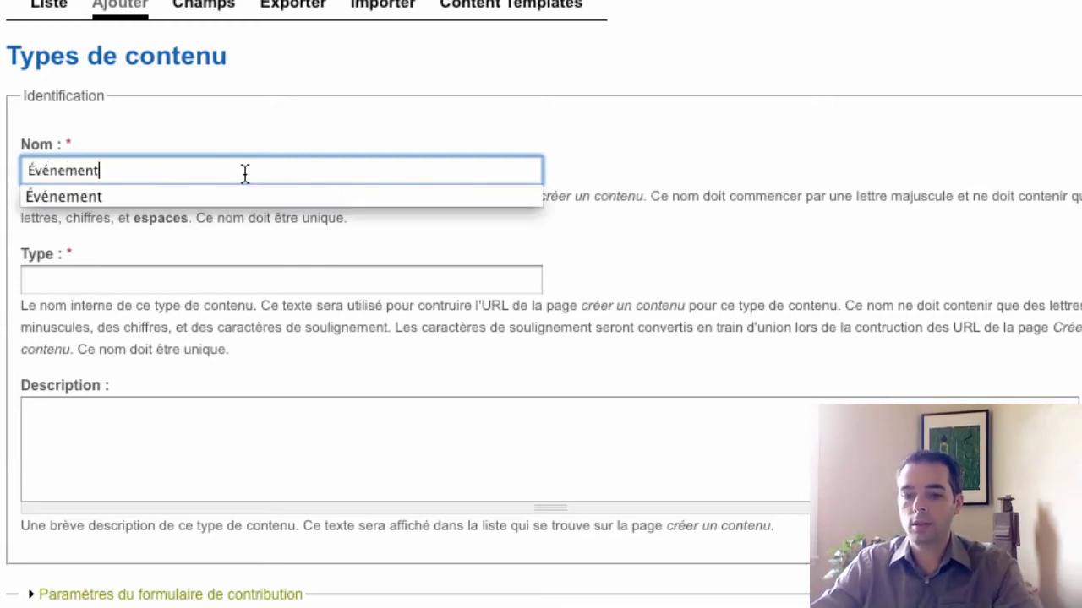
pyautogui.press('Tab')
pyautogui.write('e')
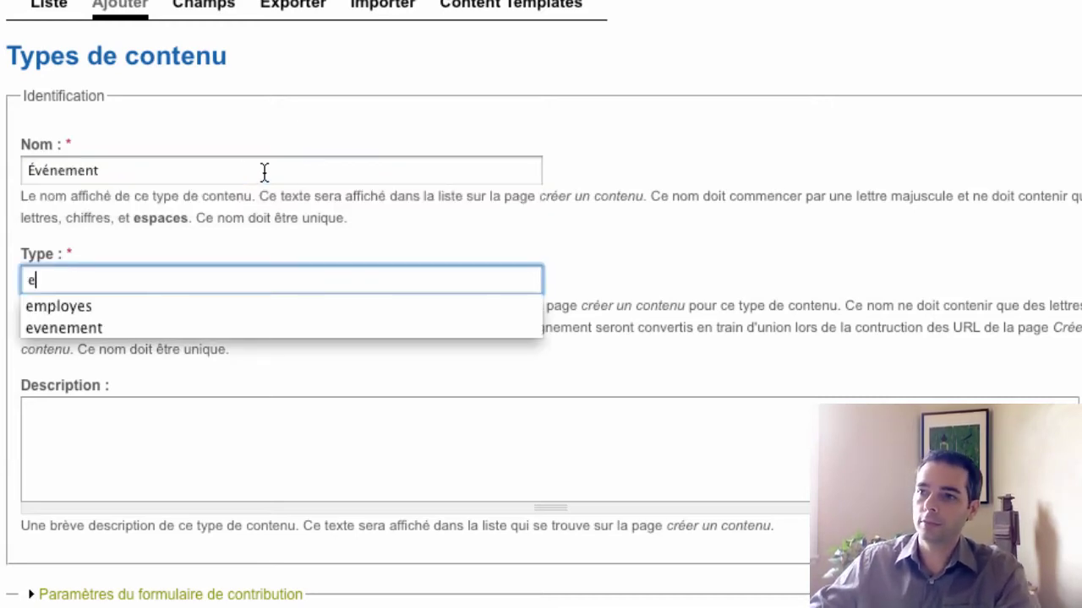
pyautogui.click(96, 329)
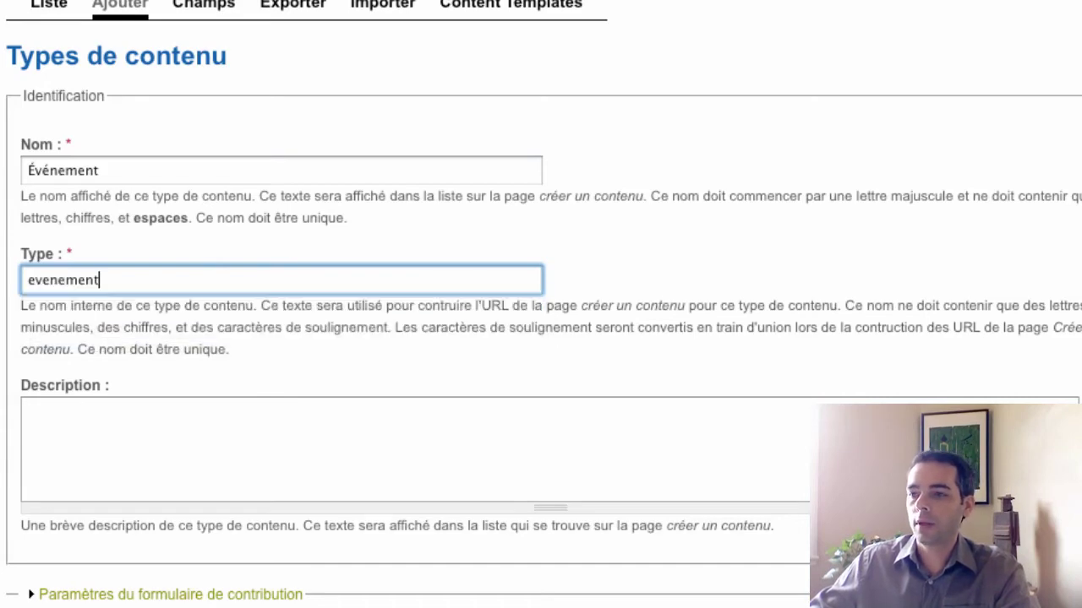
# Turn off the default option Promu en page d'accueil, save the Événement content type, and check the content type list.
pyautogui.scroll(-3, 96, 329)
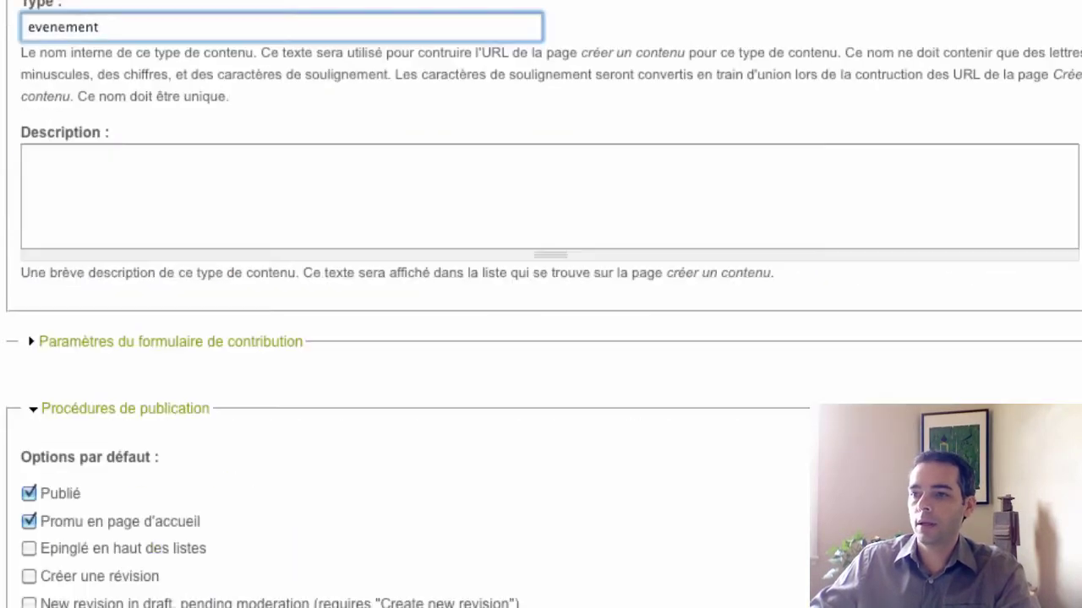
pyautogui.click(29, 521)
pyautogui.scroll(-12, 84, 549)
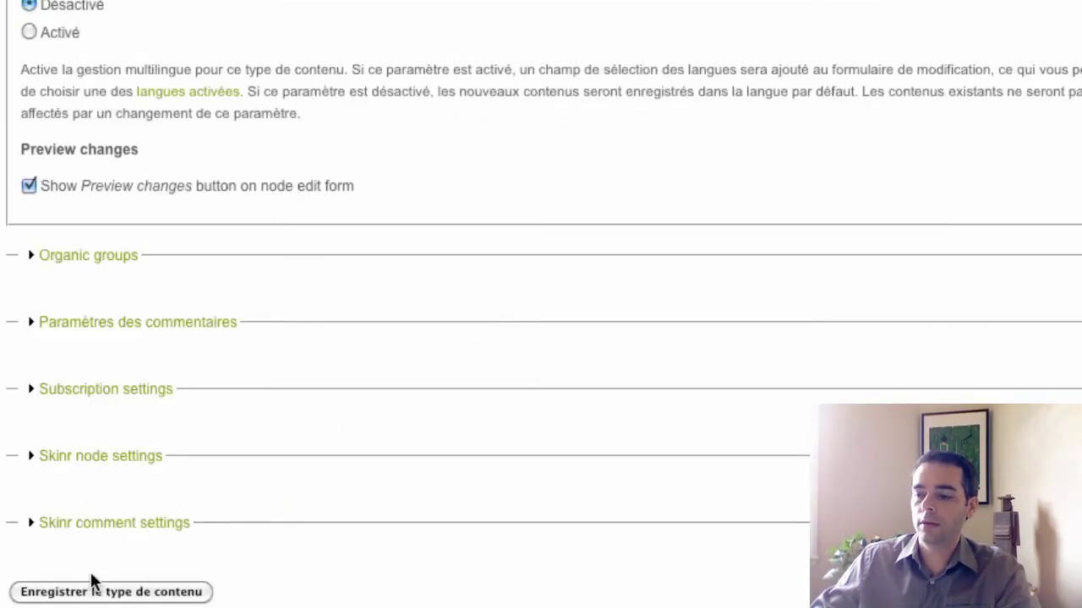
pyautogui.click(96, 595)
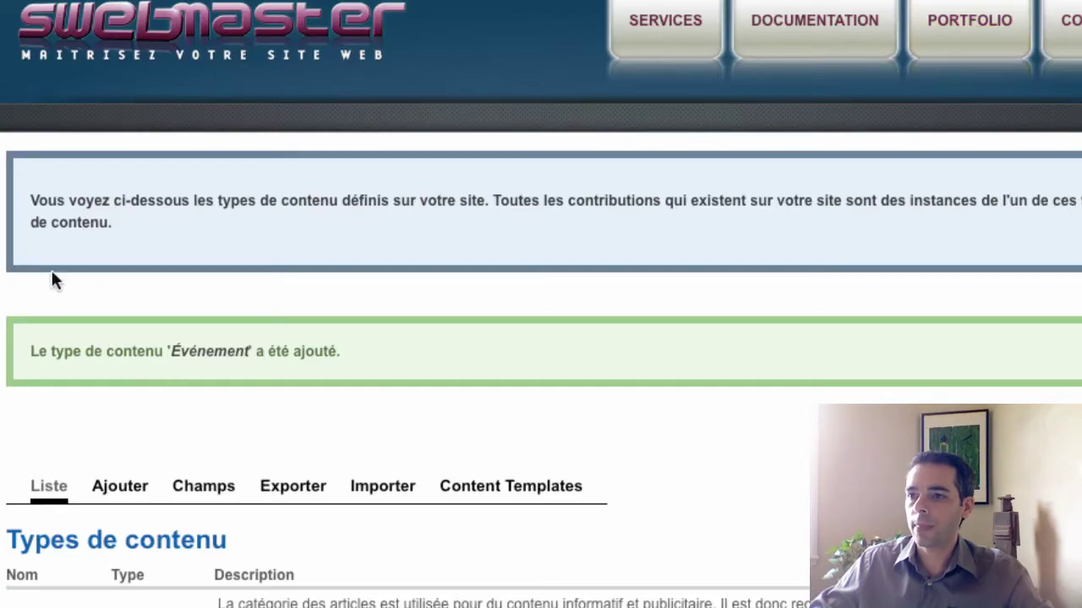
pyautogui.scroll(-4, 14, 282)
pyautogui.scroll(-4, 541, 304)
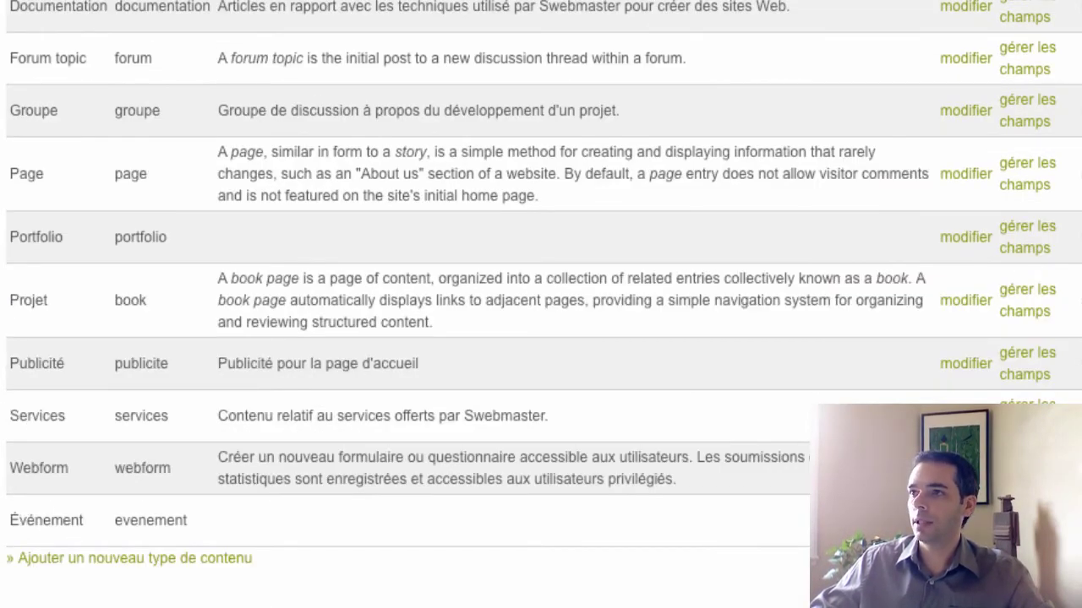
# Switch to the browser window showing the home page and open the form for creating an Événement.
pyautogui.hotkey('alt', 'Tab')
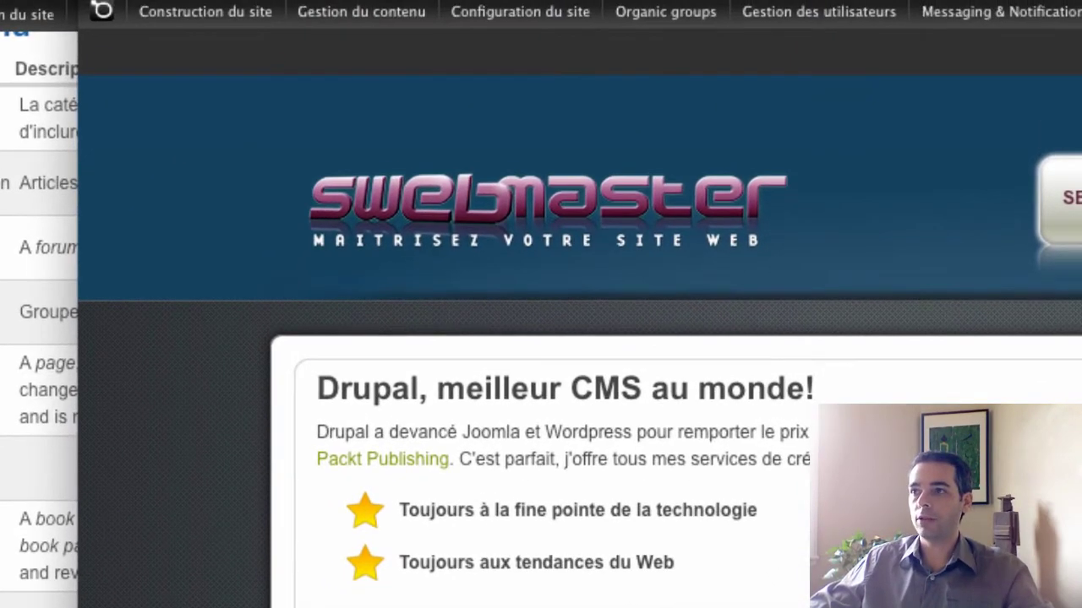
pyautogui.moveTo(338, 19)
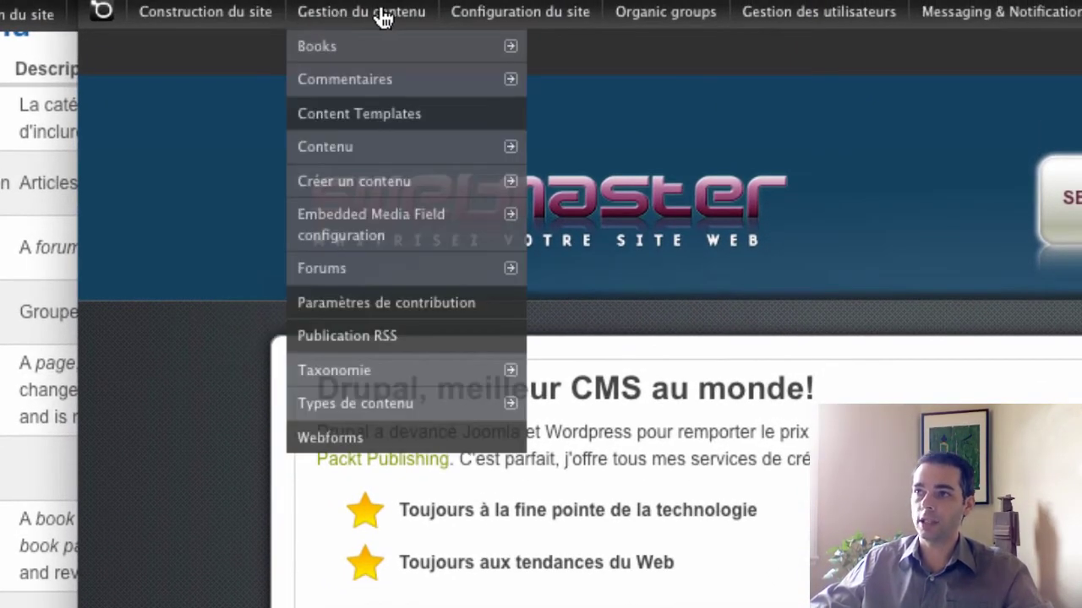
pyautogui.moveTo(420, 187)
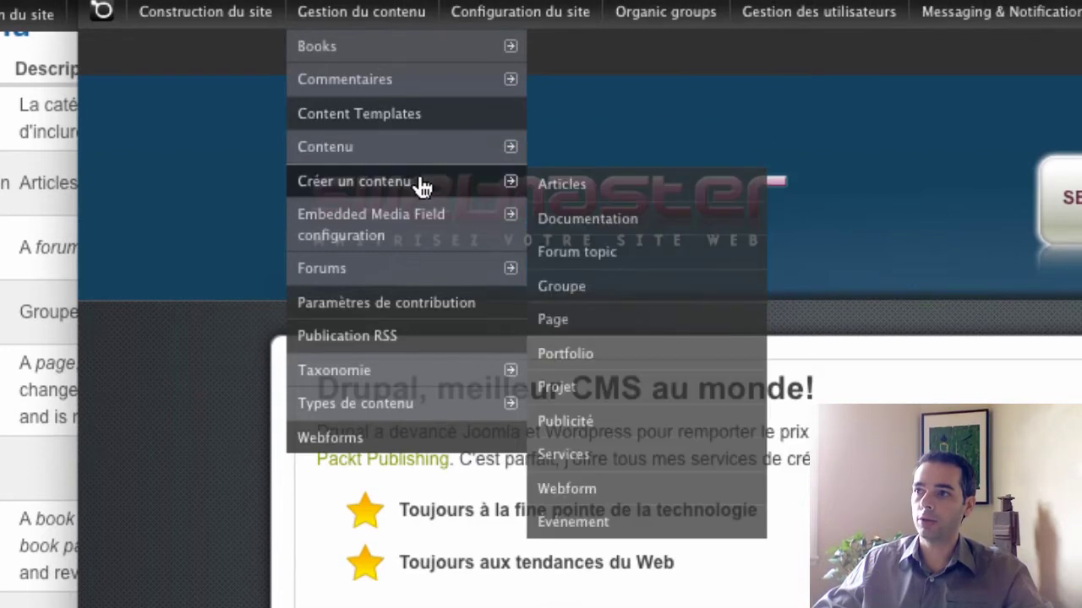
pyautogui.click(634, 524)
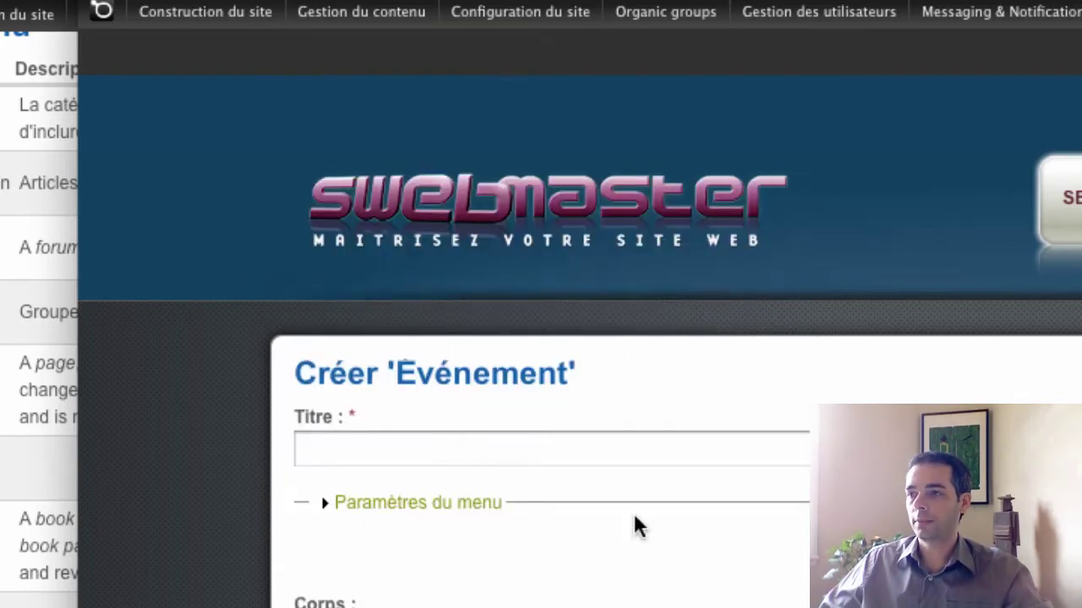
# Enter Conférence au centre Bell as the title of the new event.
pyautogui.click(454, 455)
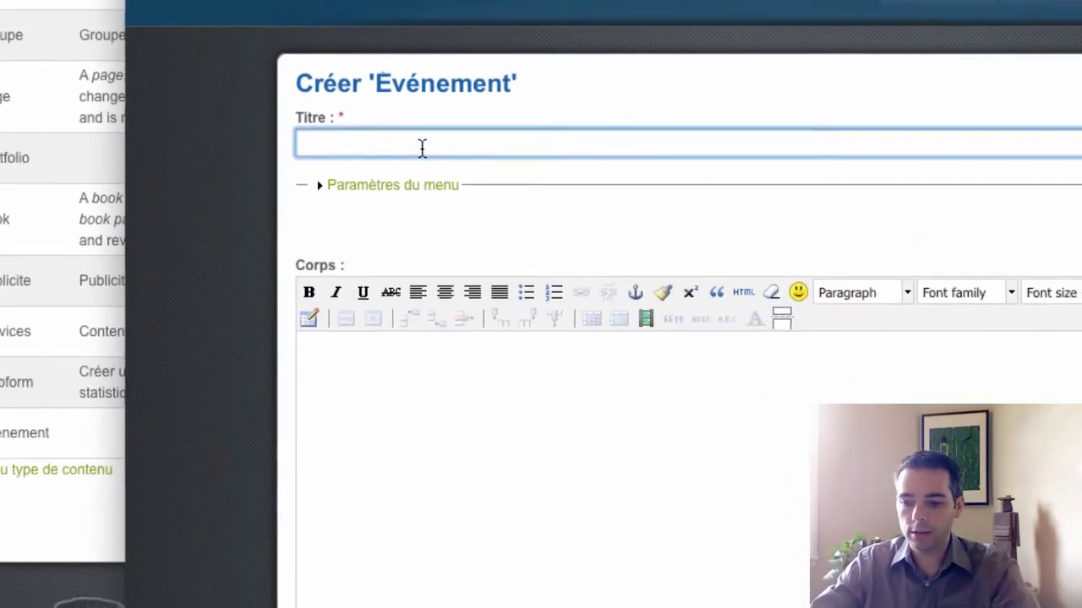
pyautogui.write('Con')
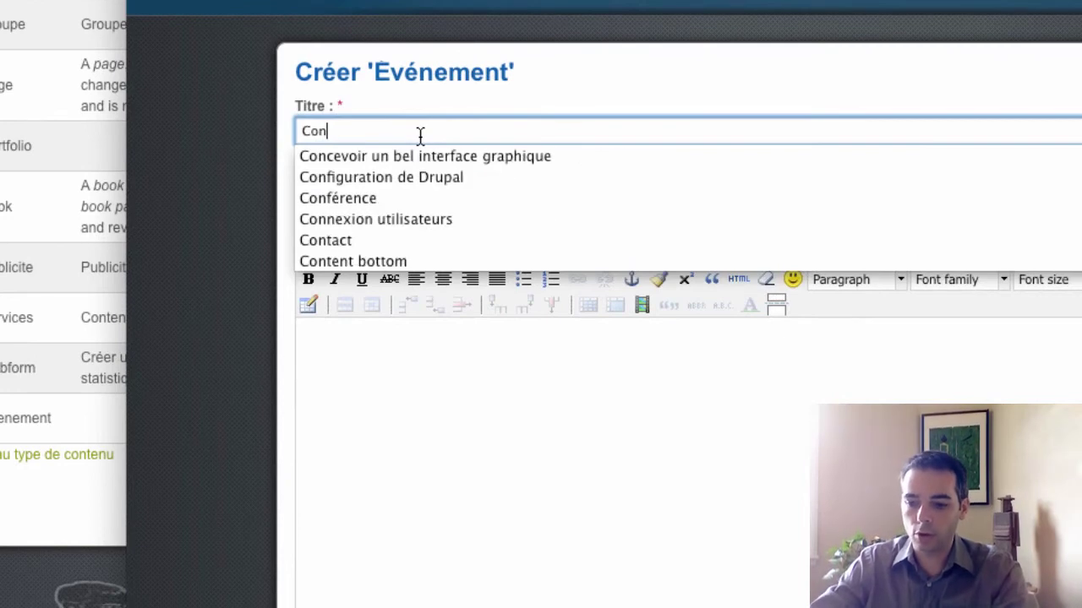
pyautogui.write('férence')
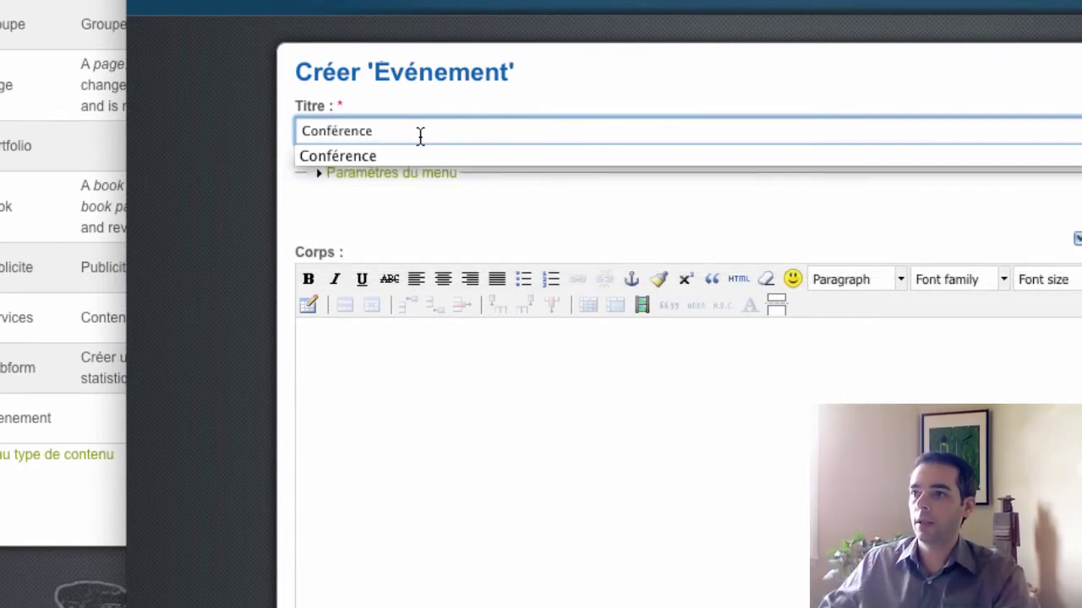
pyautogui.write(' a')
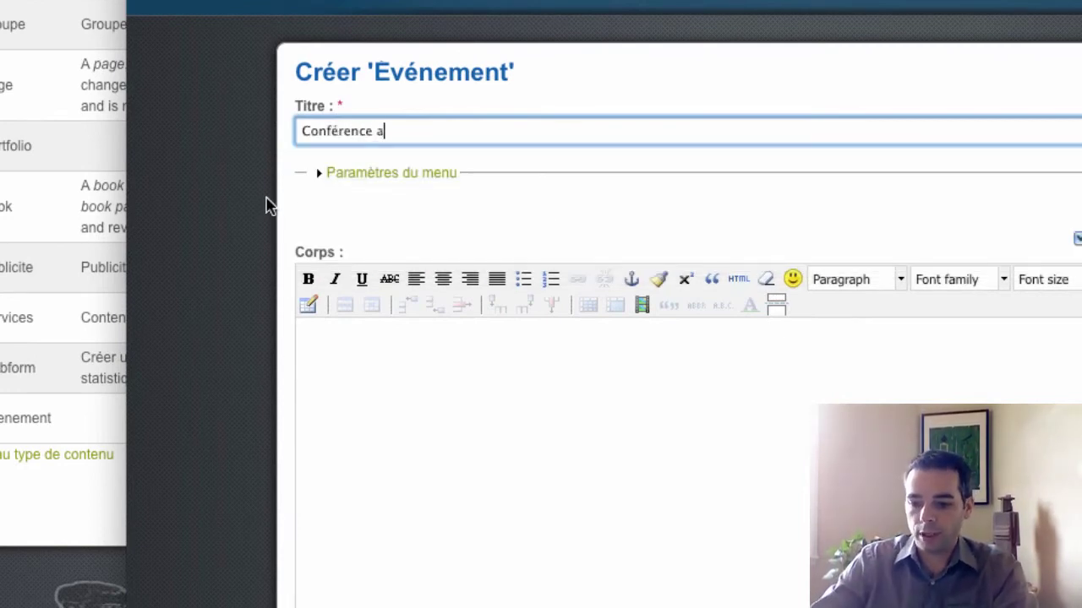
pyautogui.write('u ce')
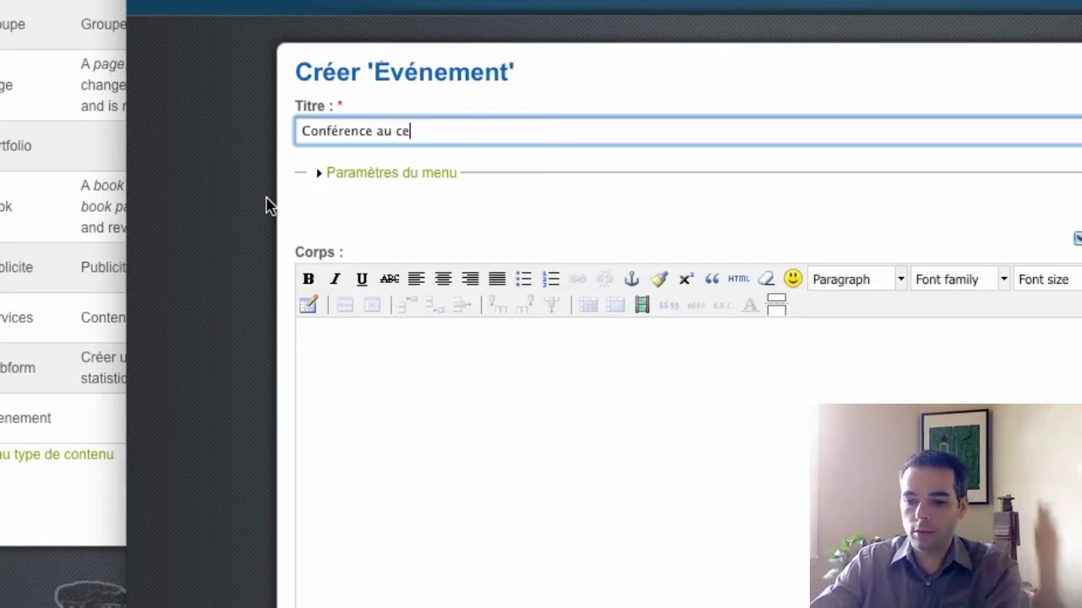
pyautogui.write('ntre Bell')
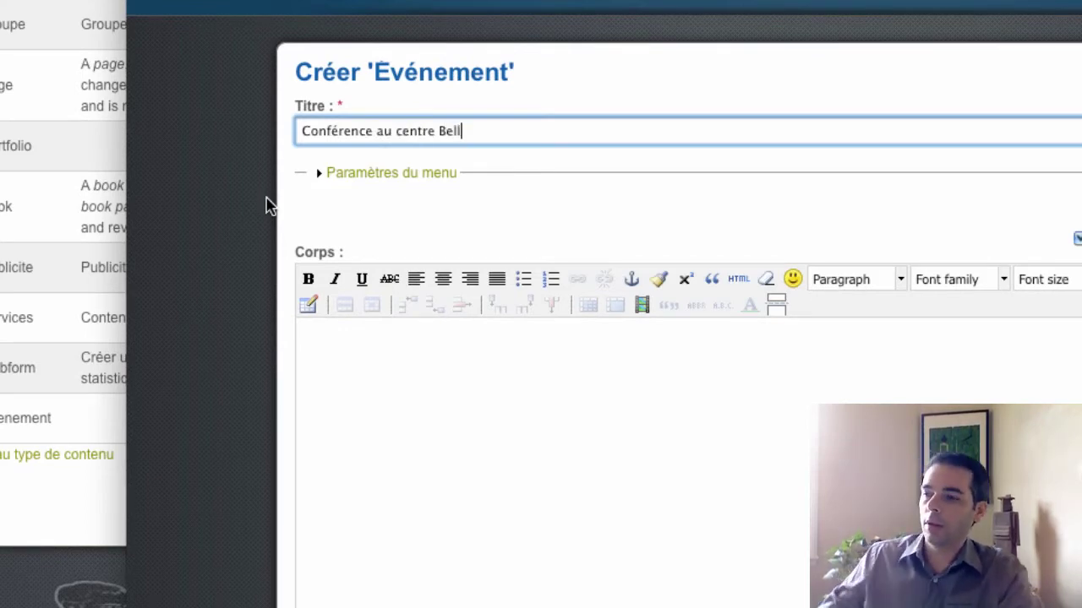
# Write Description de l'événement in the event's body, with 1 mars as a separate paragraph below it.
pyautogui.scroll(-5, 217, 236)
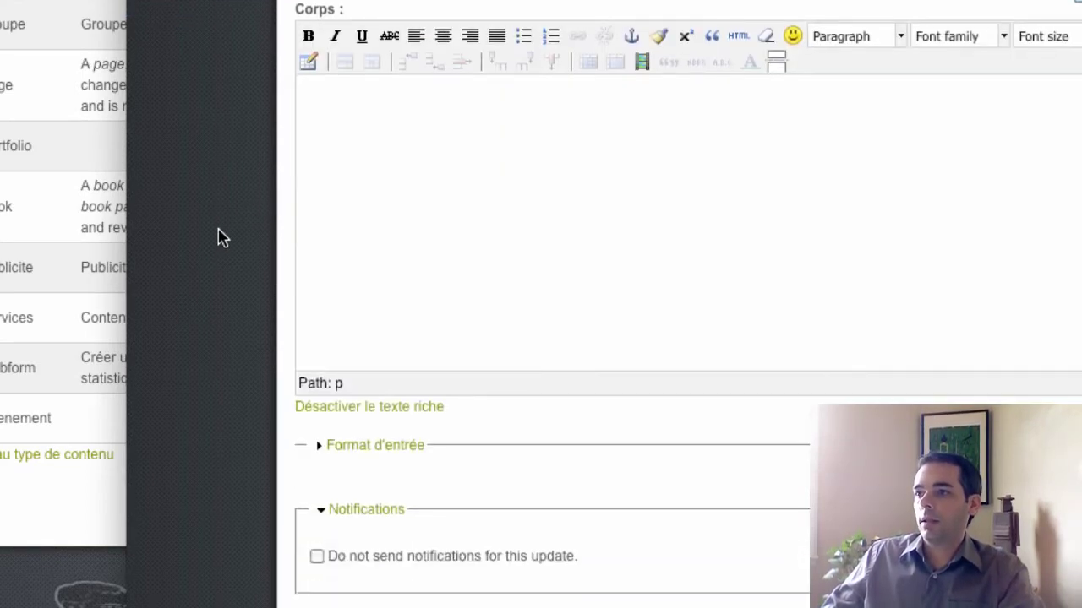
pyautogui.click(387, 101)
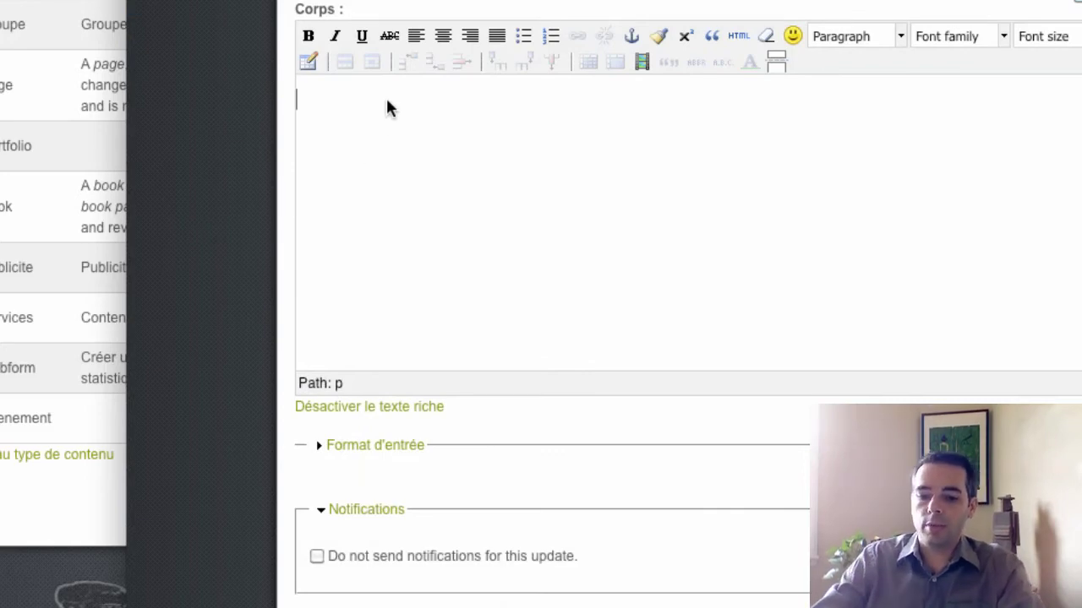
pyautogui.write('Descr')
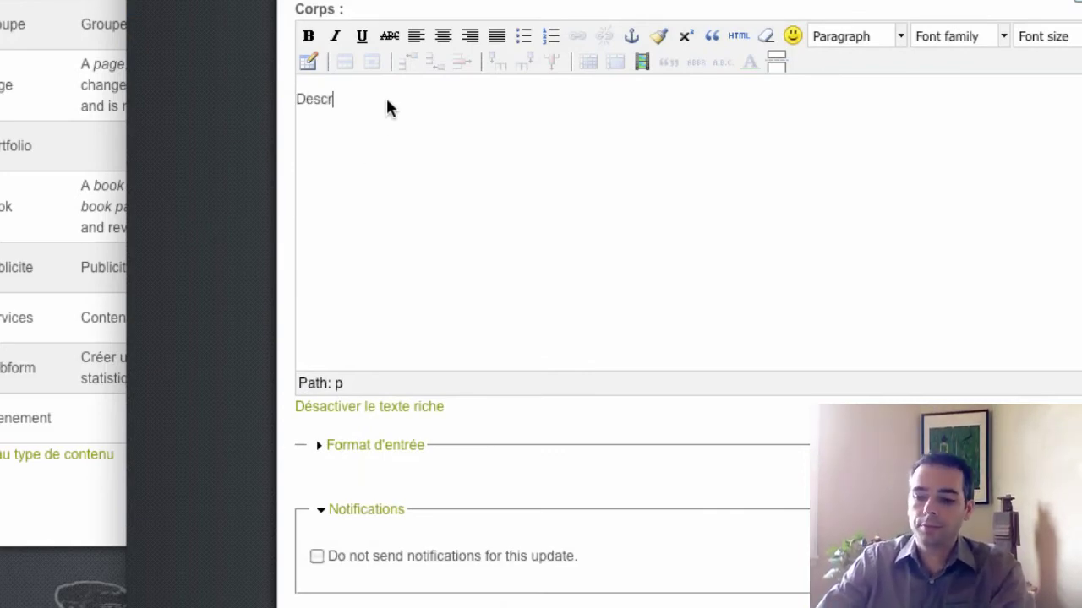
pyautogui.write('ipti')
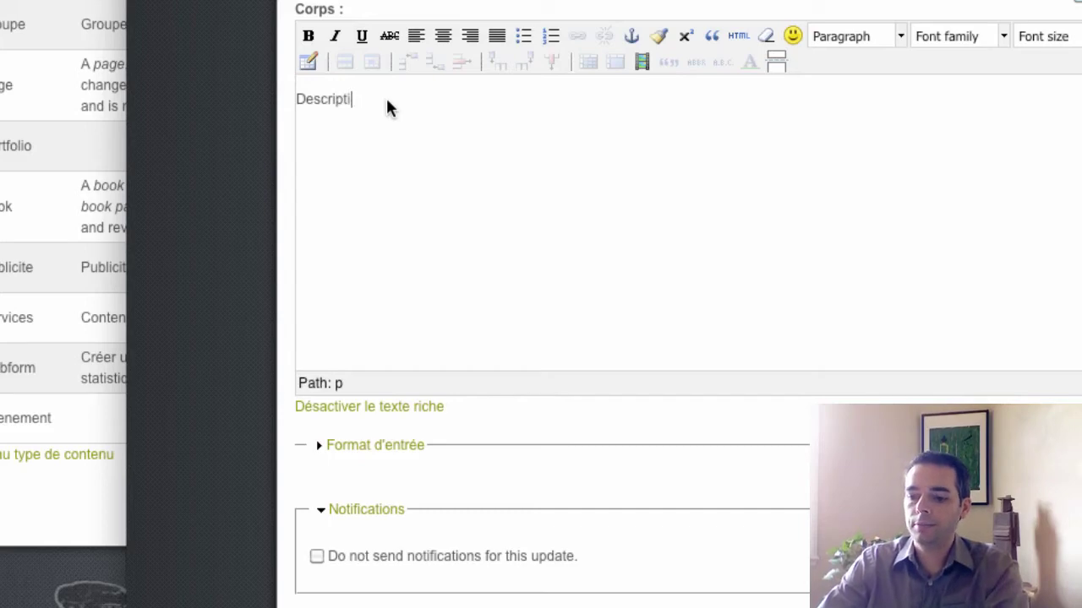
pyautogui.write('on de')
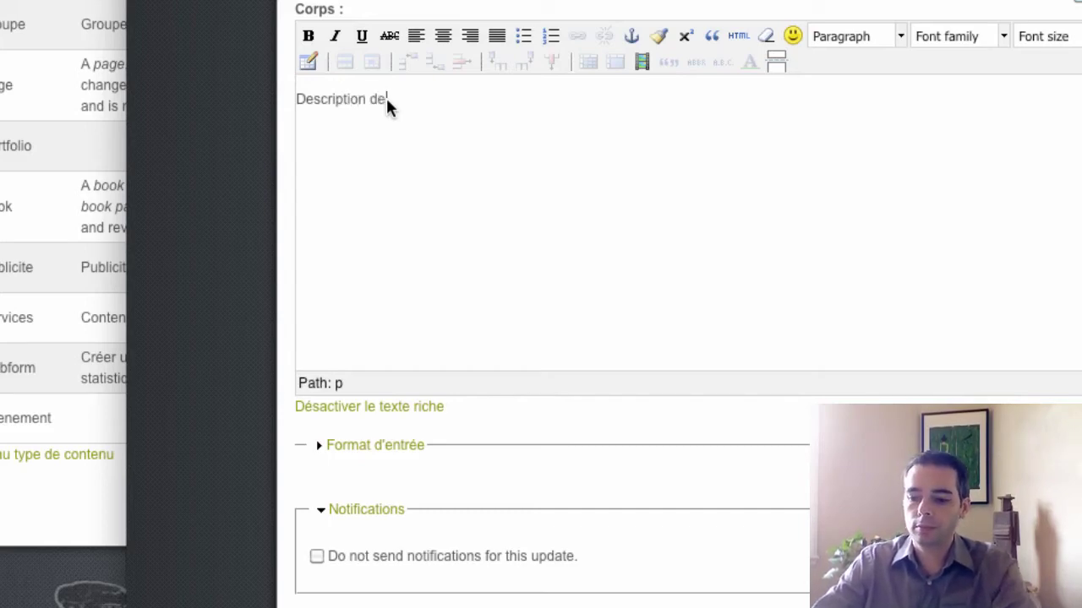
pyautogui.write(" l'")
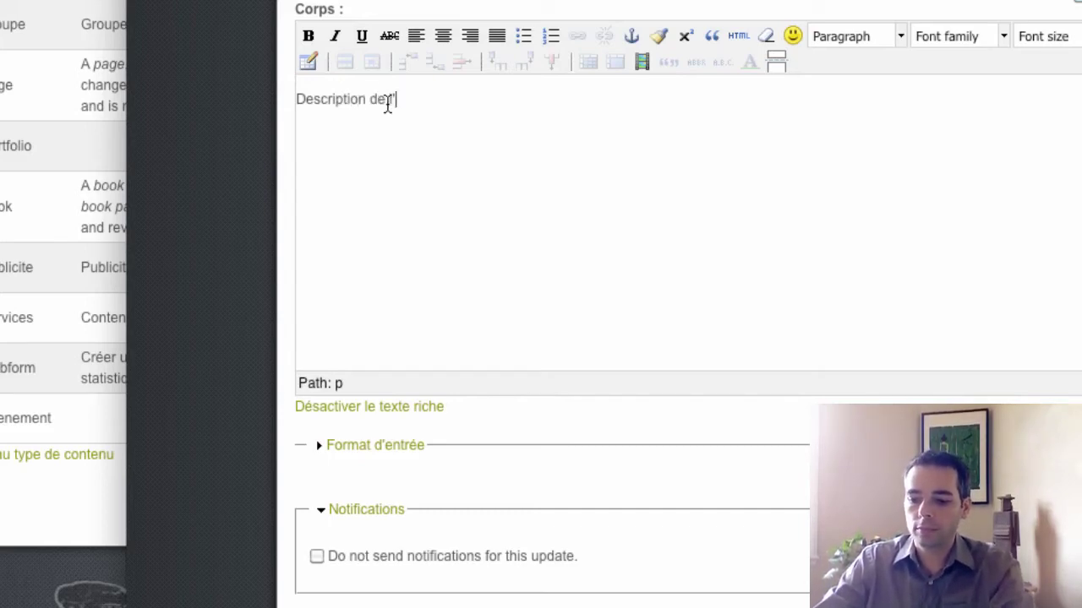
pyautogui.write('événement')
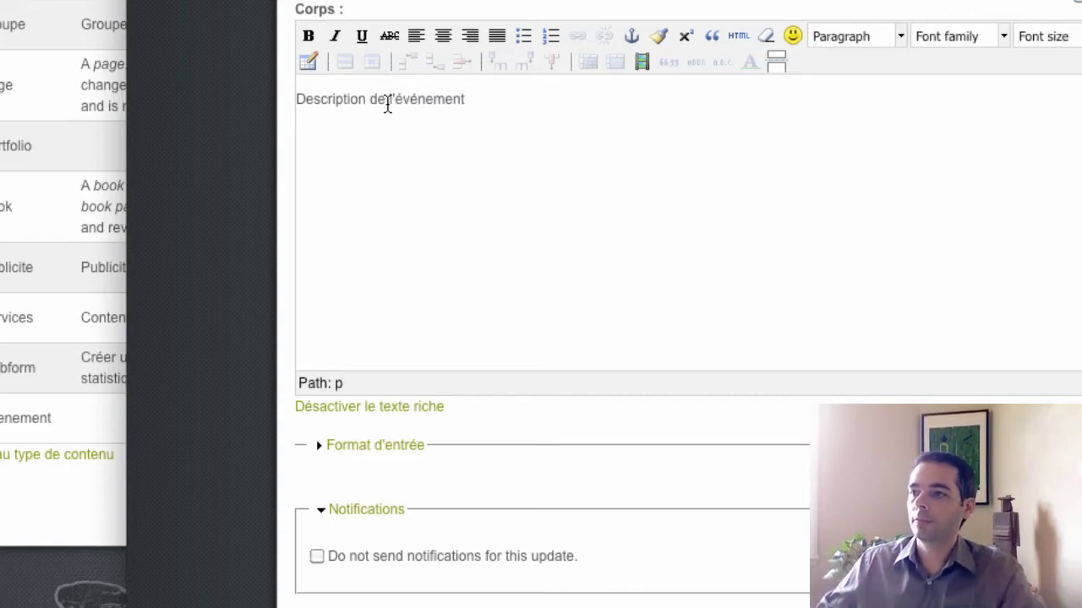
pyautogui.press('Return')
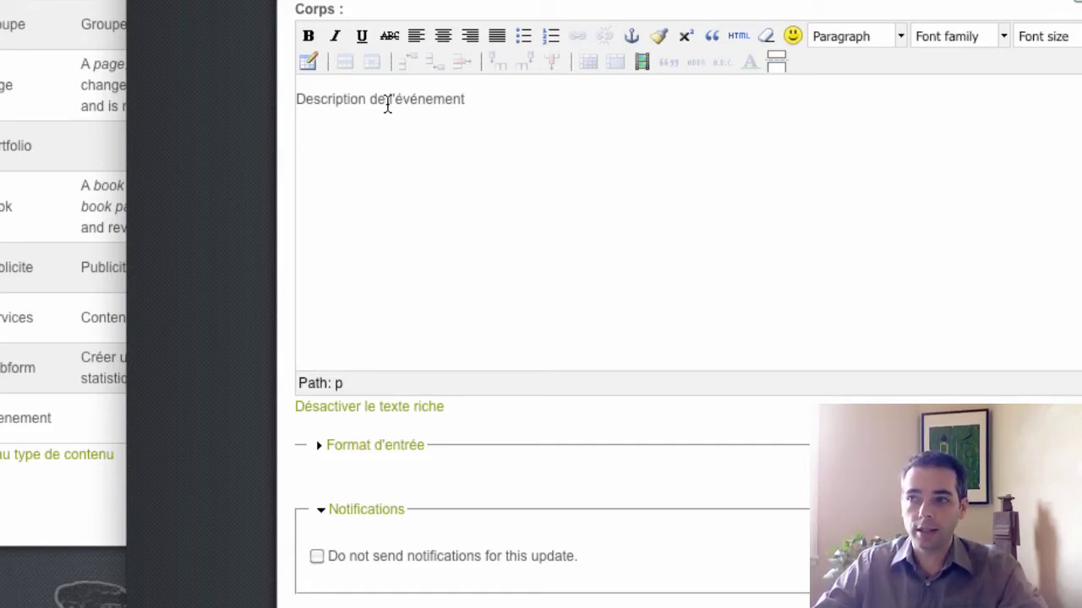
pyautogui.write('1 ')
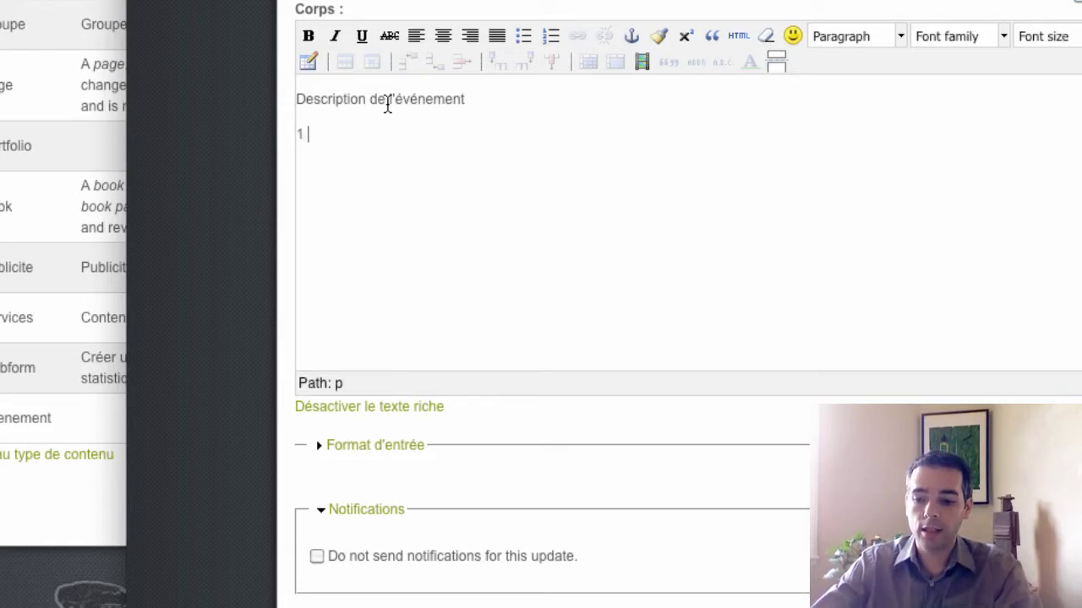
pyautogui.write('mars')
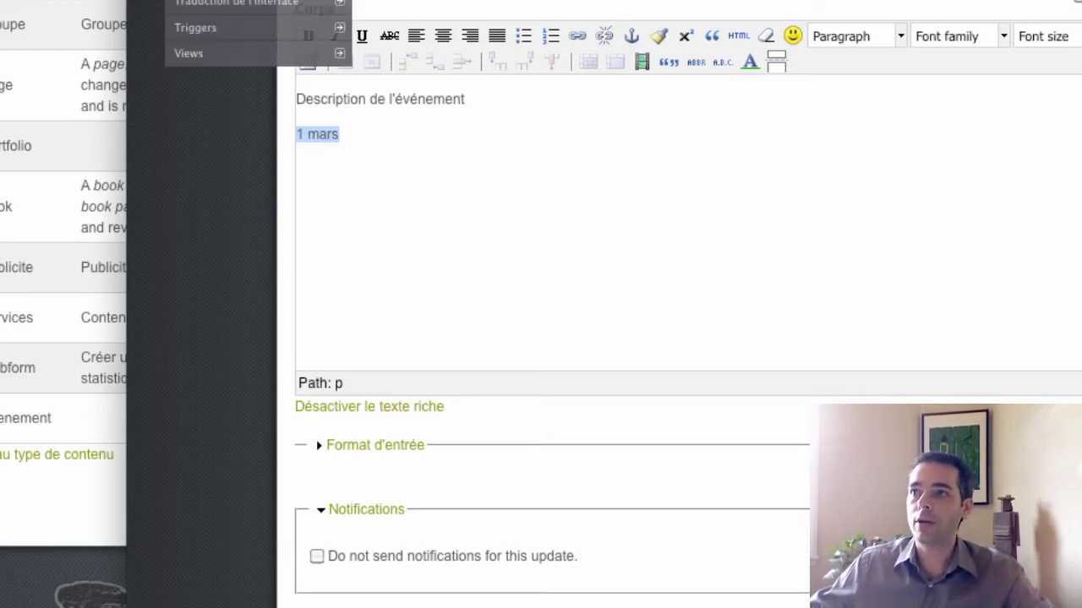
# Look over the rest of the event form, switch to the window with the content type list, and open field management for Événement.
pyautogui.scroll(-3, 216, 95)
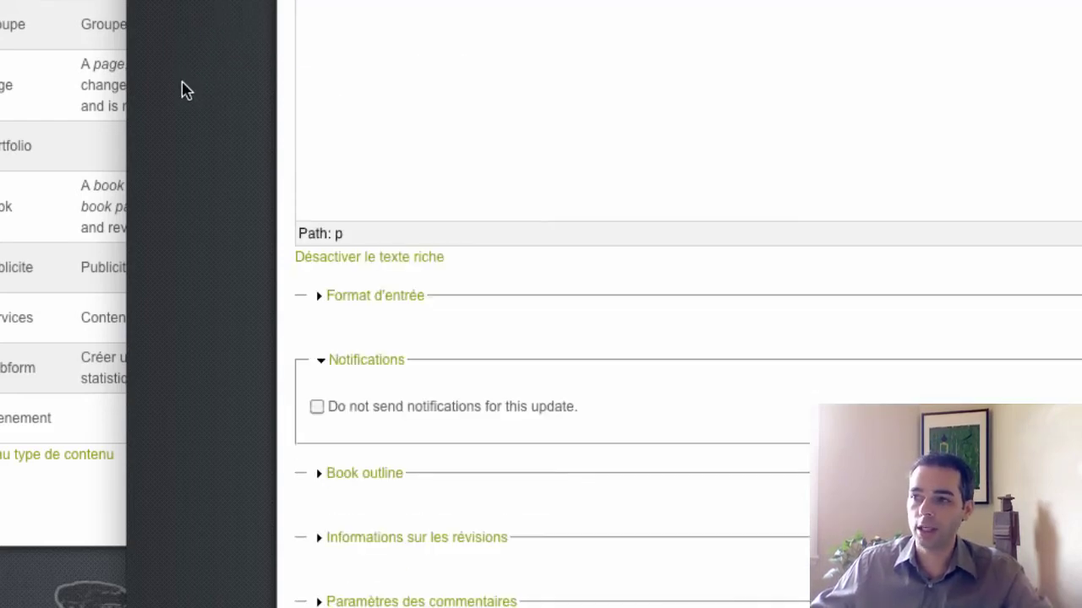
pyautogui.scroll(-2, 185, 89)
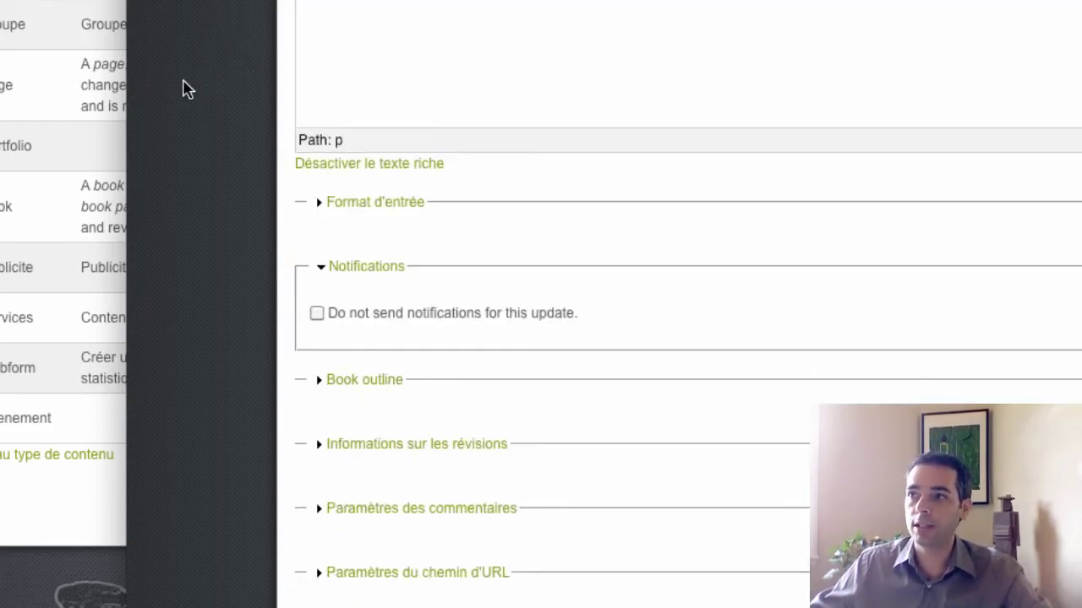
pyautogui.scroll(6, 185, 90)
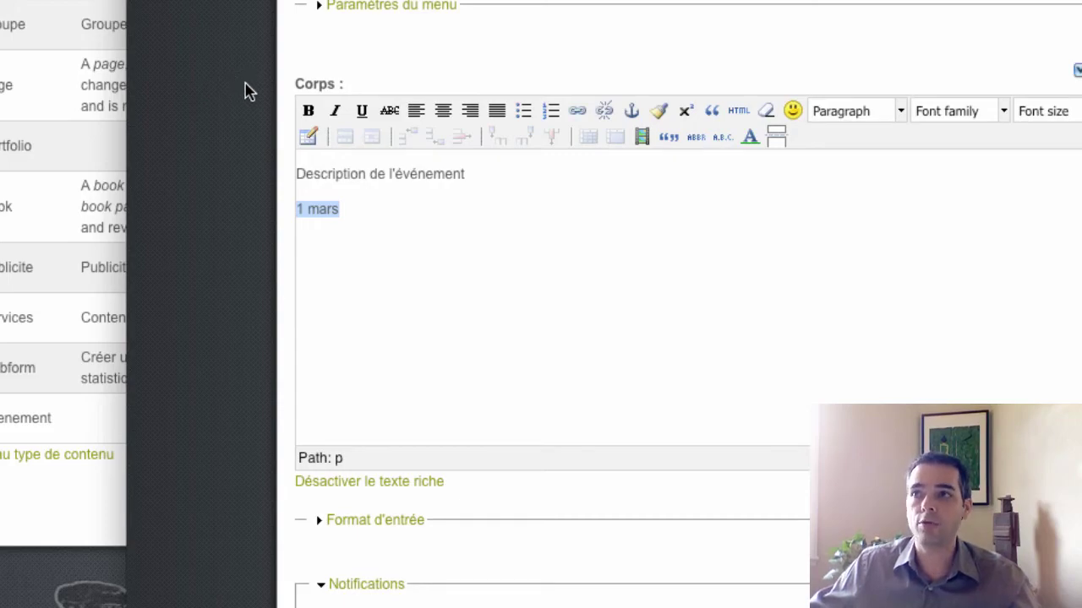
pyautogui.click(144, 0)
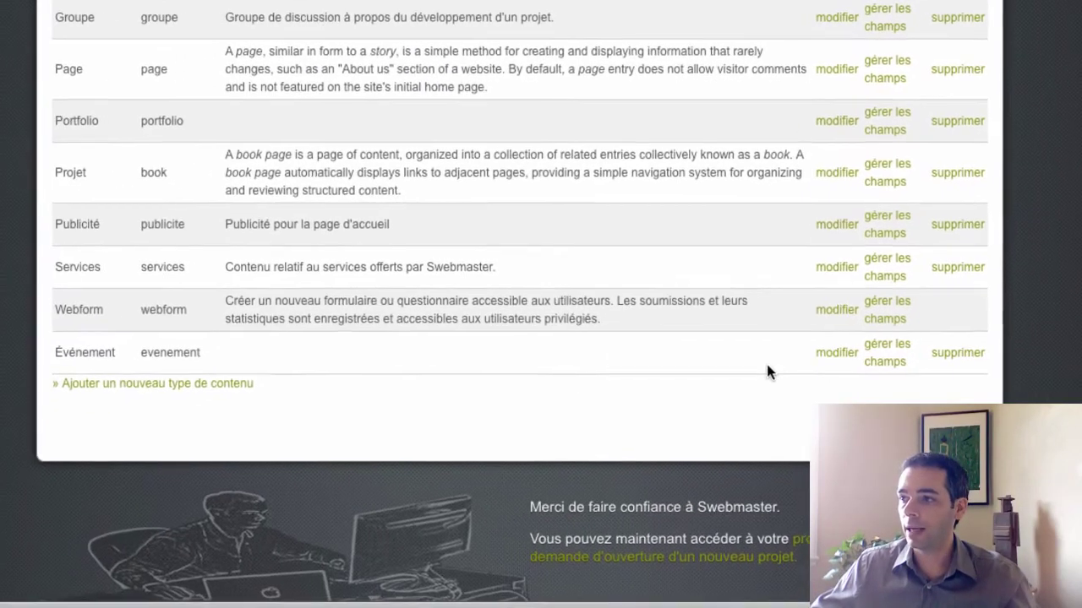
pyautogui.click(892, 347)
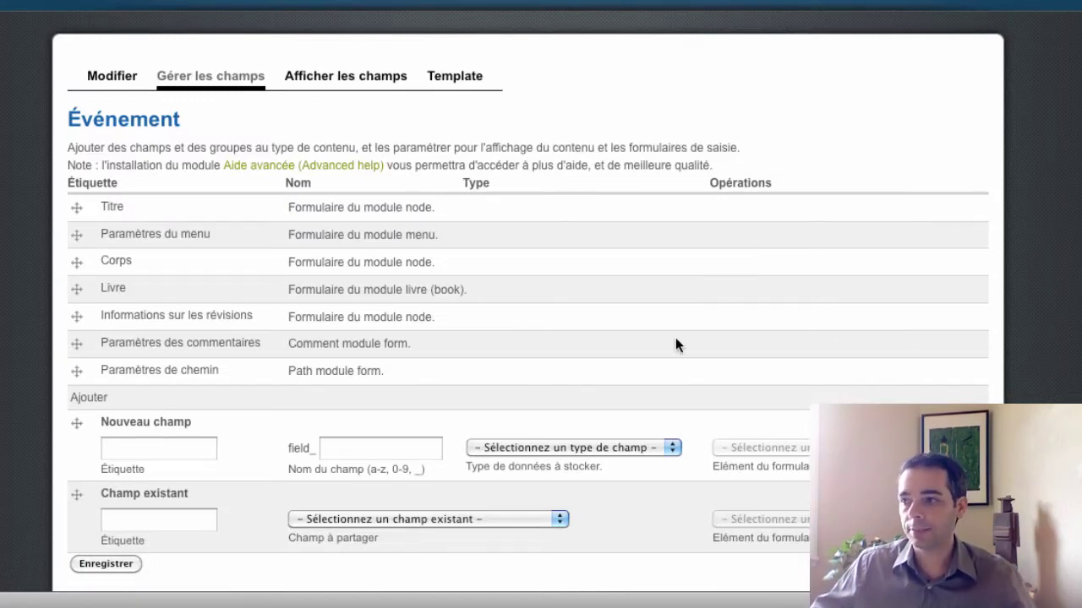
# Set the new field's data type to Date and its form widget to the text field with pop-up.
pyautogui.click(675, 445)
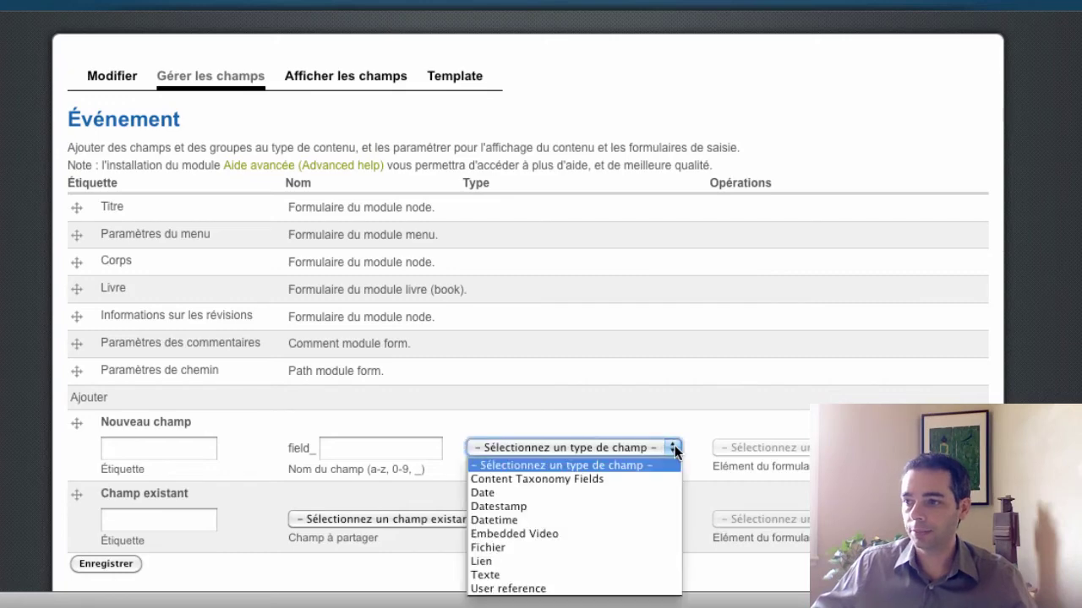
pyautogui.click(527, 490)
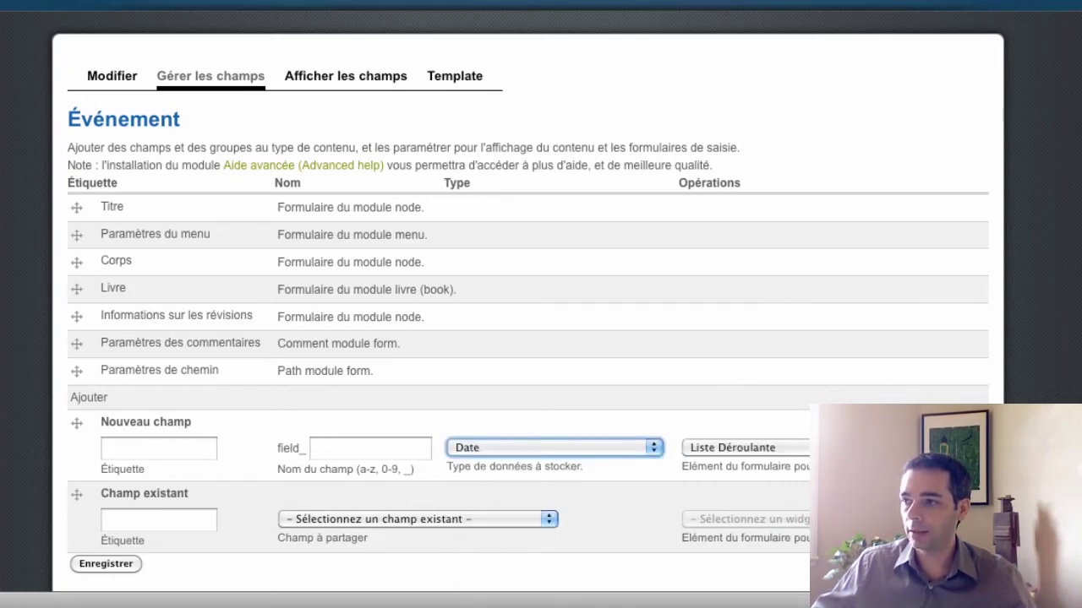
pyautogui.click(732, 448)
pyautogui.click(786, 494)
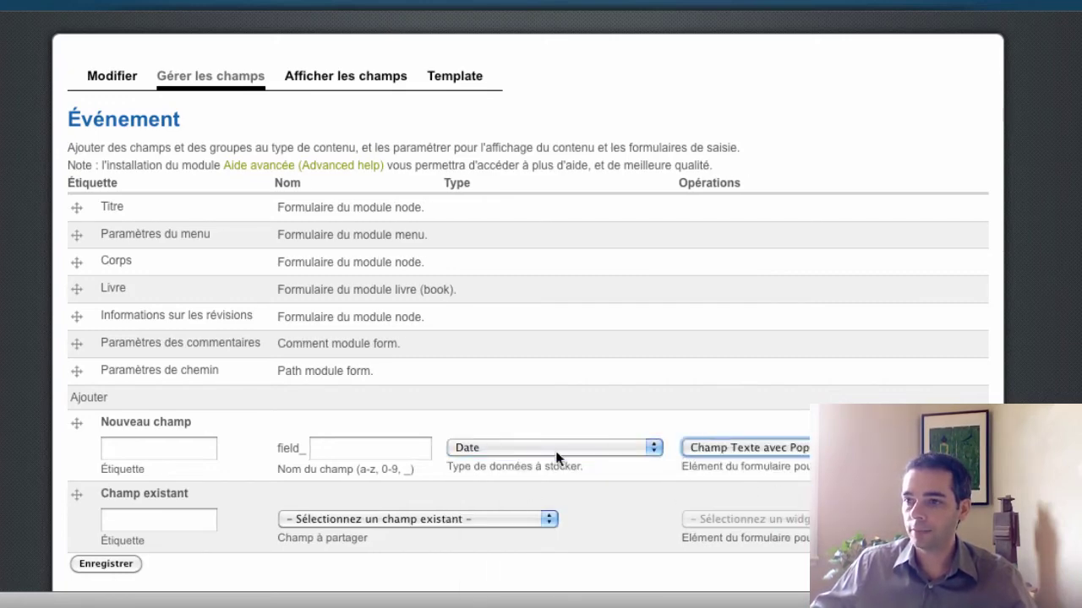
# Label the new field Date, set its internal field name to date, and save it to the Événement content type.
pyautogui.click(208, 445)
pyautogui.write('Date')
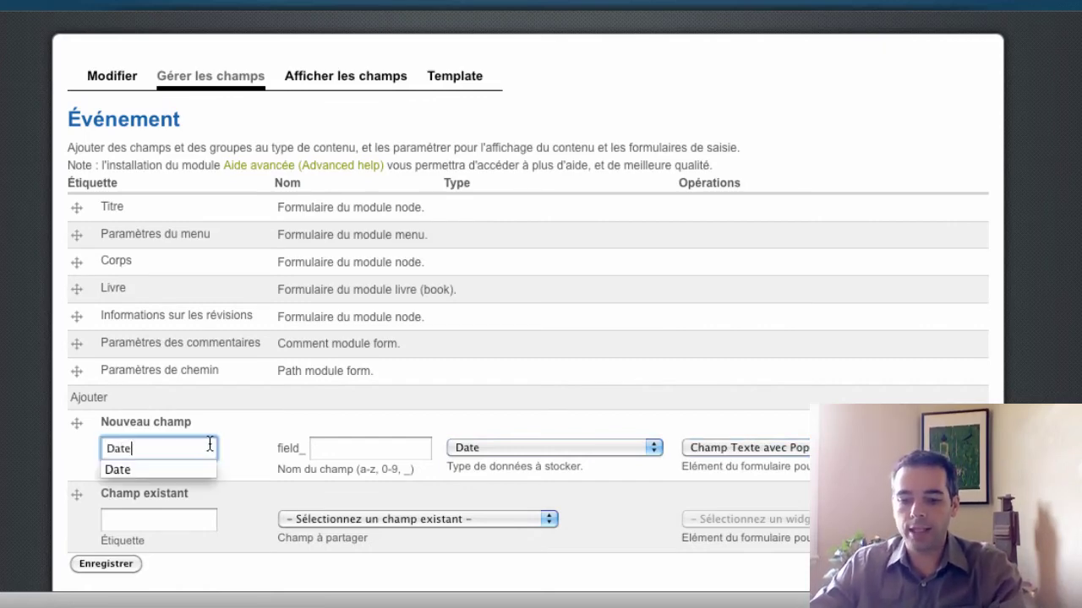
pyautogui.press('Tab')
pyautogui.write('date')
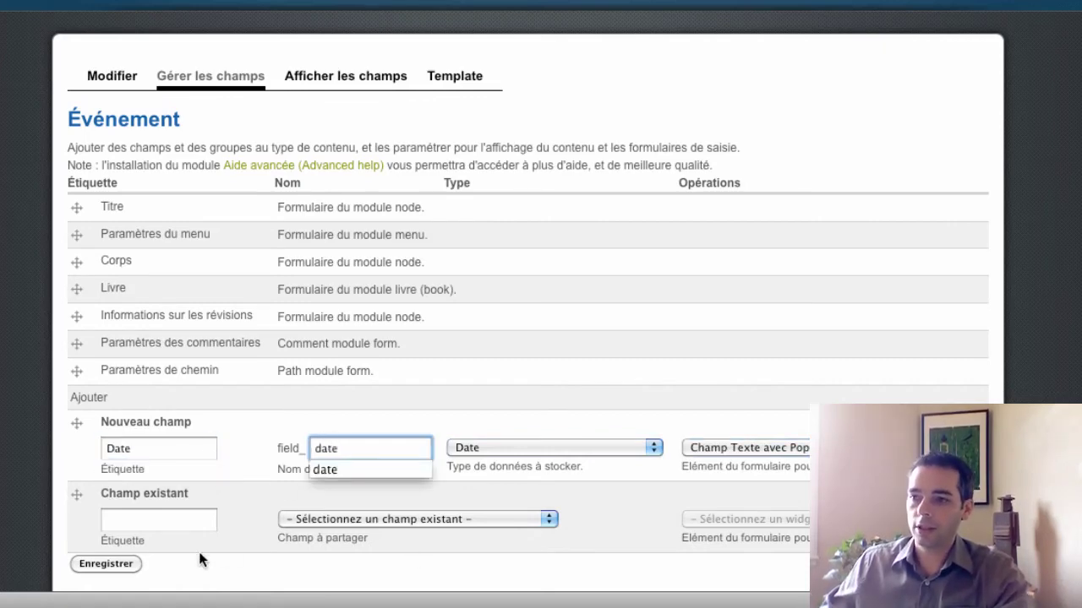
pyautogui.click(91, 566)
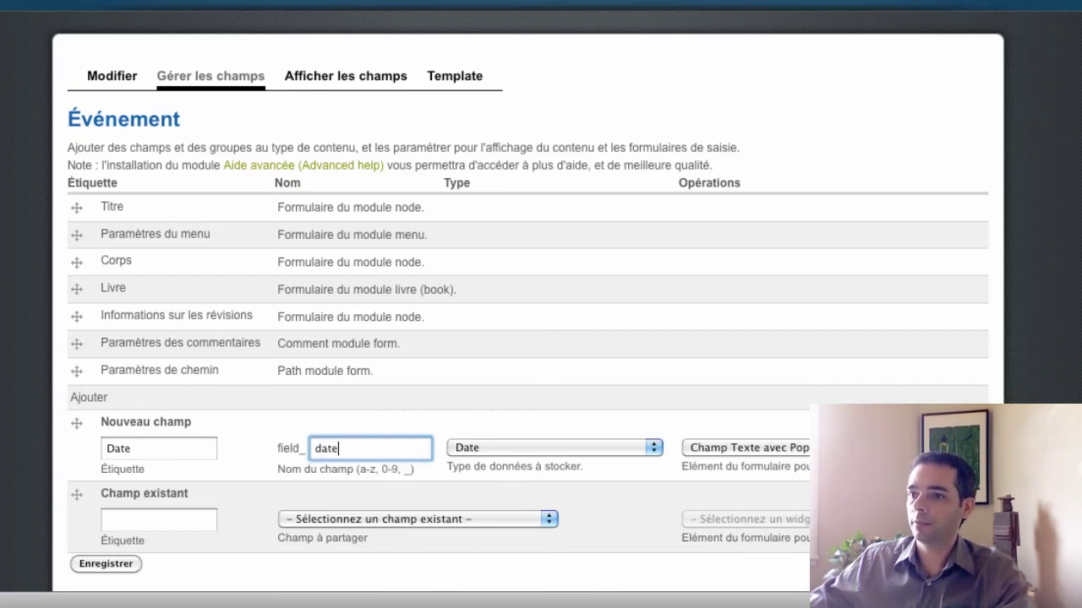
pyautogui.click(107, 563)
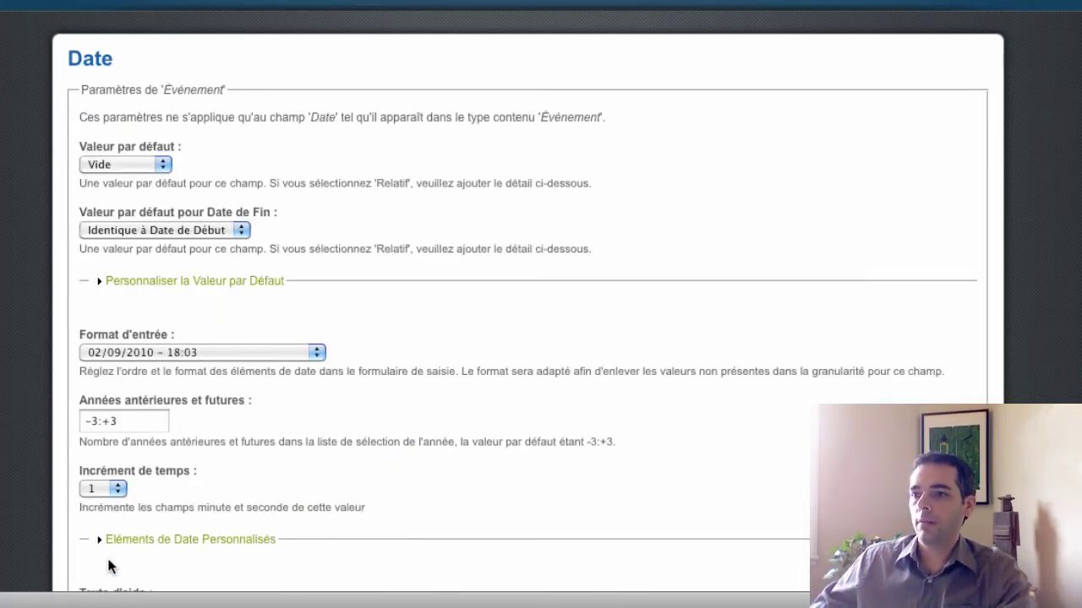
# Review and save the Date field's settings with their default values, and check its entry in the Événement field list.
pyautogui.scroll(-5, 269, 431)
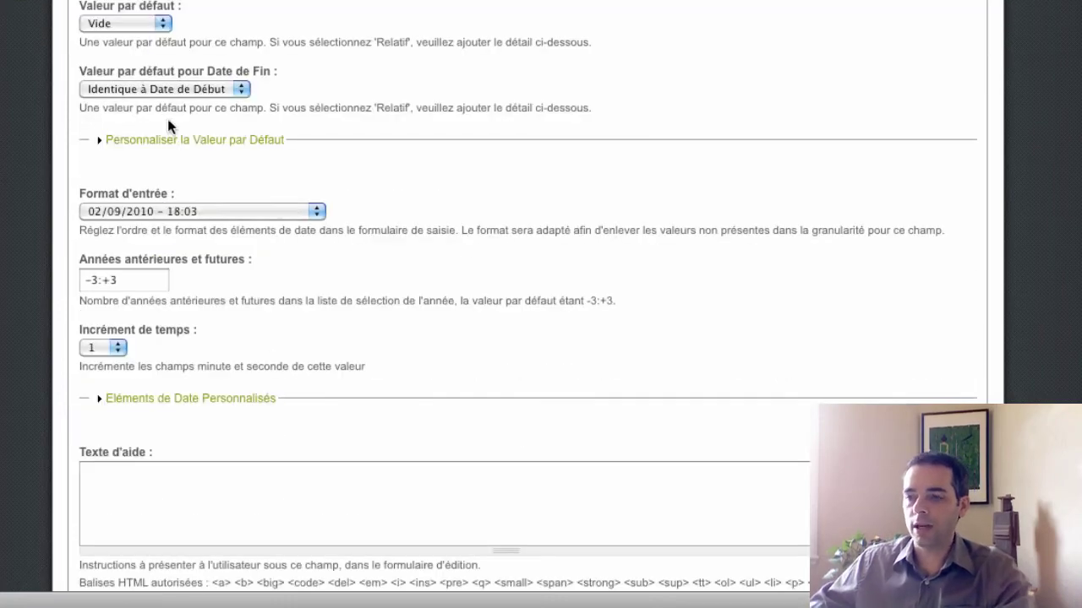
pyautogui.scroll(-20, 59, 22)
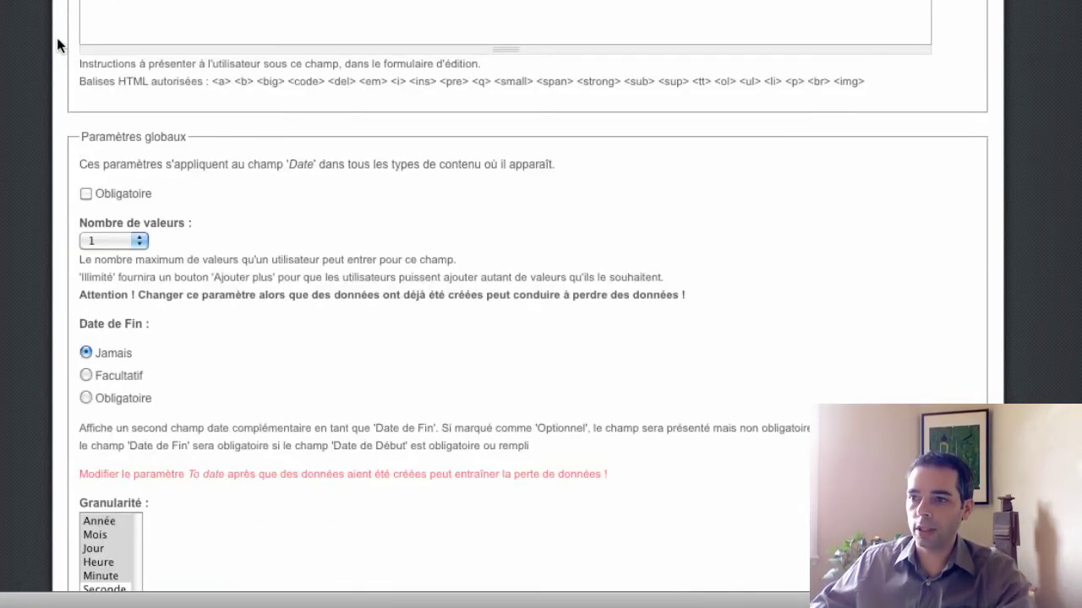
pyautogui.click(165, 340)
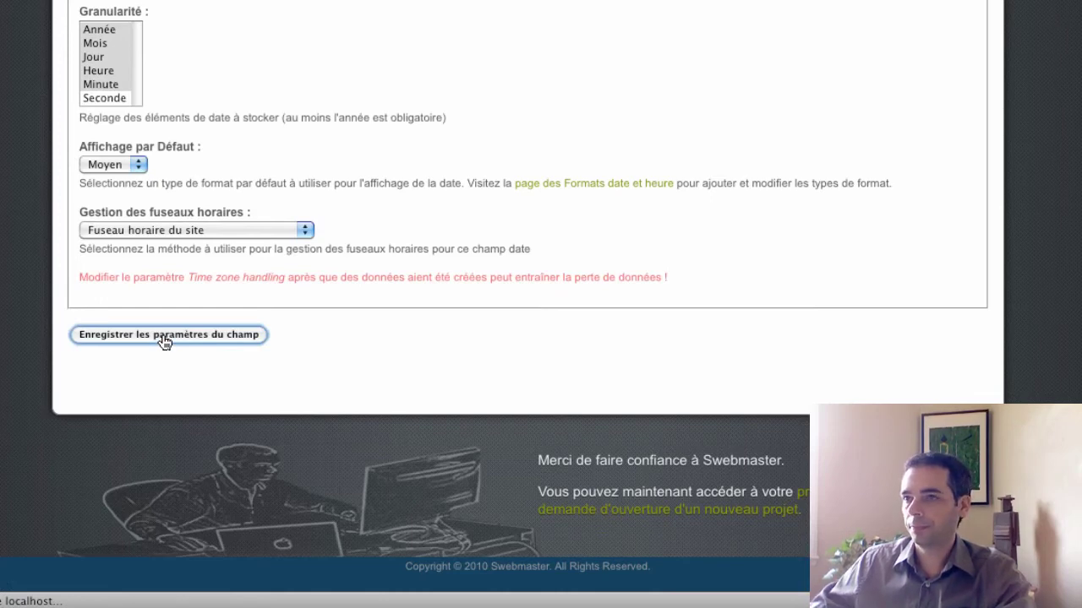
pyautogui.rightClick(165, 340)
pyautogui.click(499, 343)
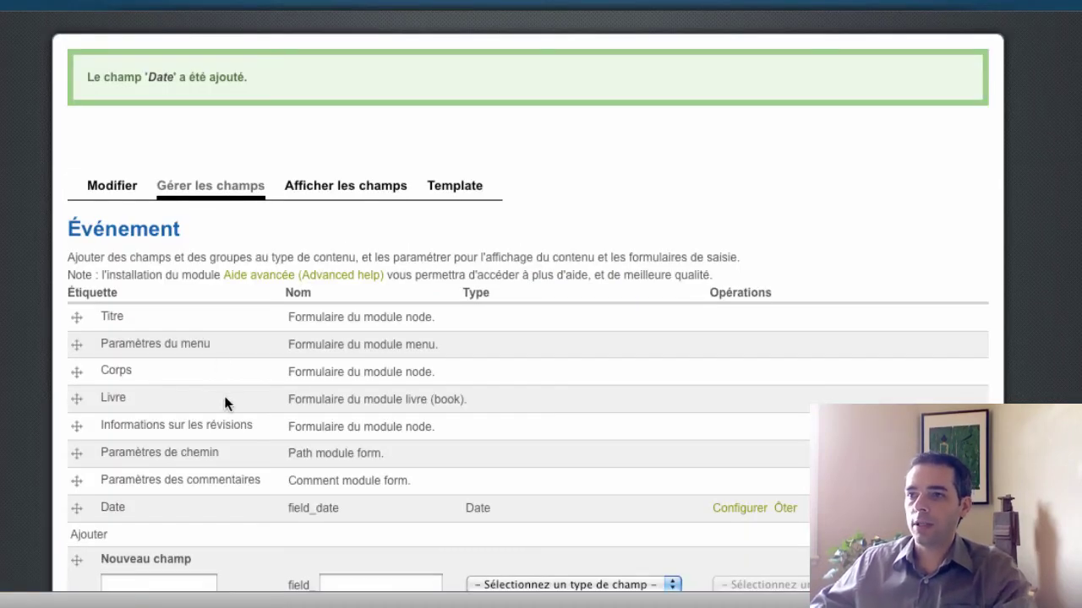
pyautogui.scroll(-2, 164, 253)
pyautogui.scroll(-1, 163, 257)
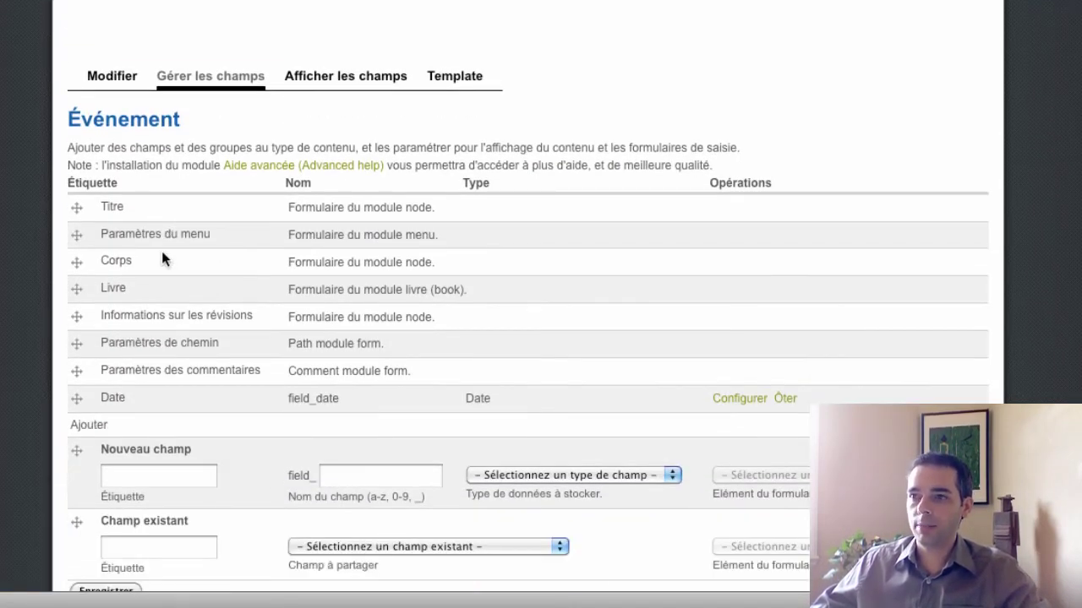
pyautogui.scroll(-4, 161, 253)
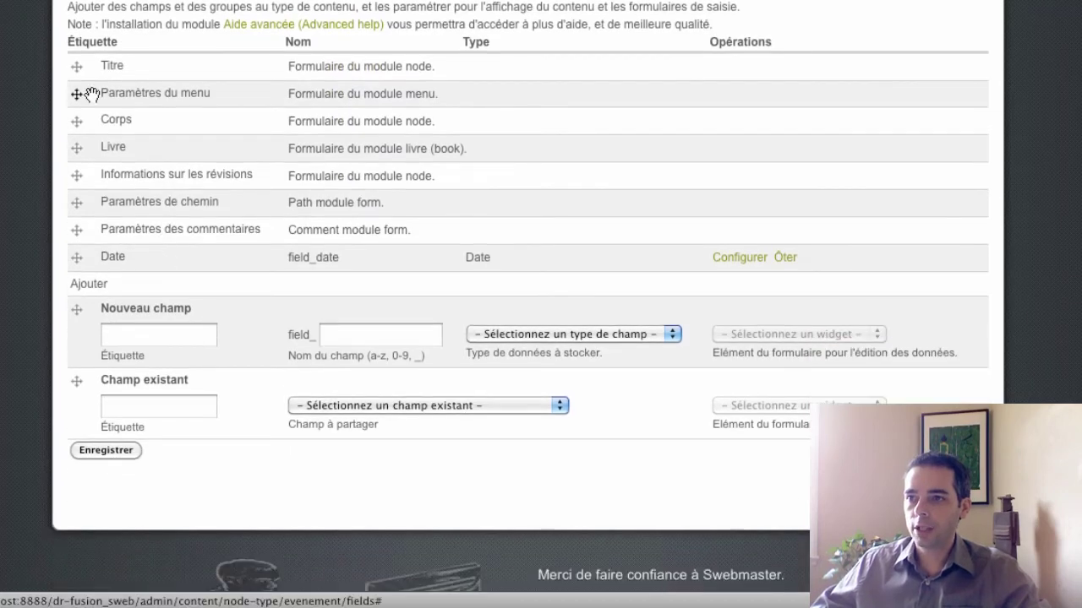
pyautogui.moveTo(101, 260); pyautogui.dragTo(520, 261)
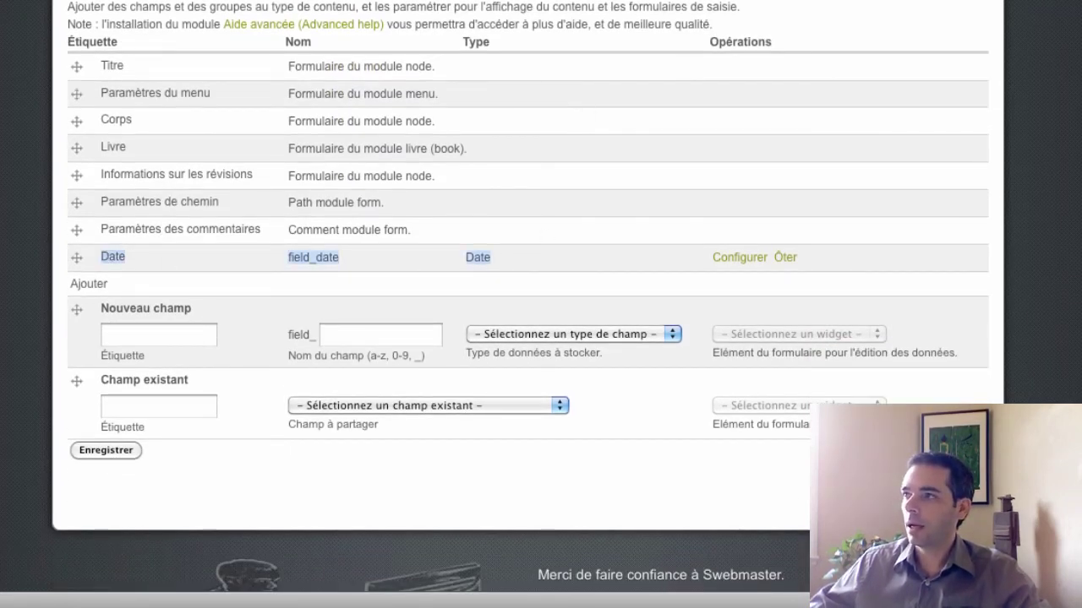
# Compare the Événement field list with the event creation form side by side, from the Titre field down to the new Date field.
pyautogui.press('super+grave')
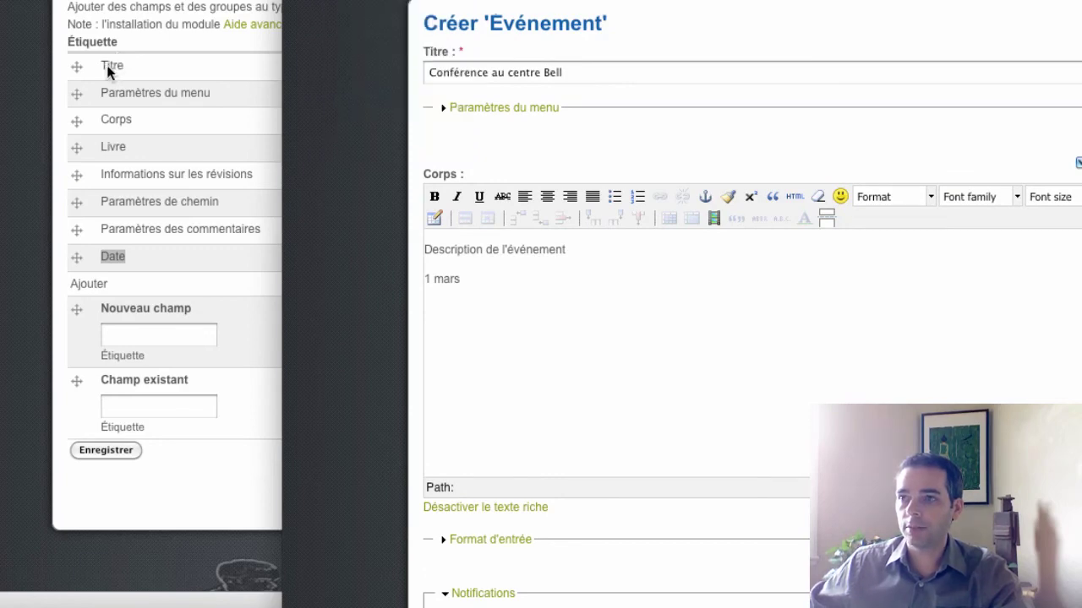
pyautogui.click(59, 12)
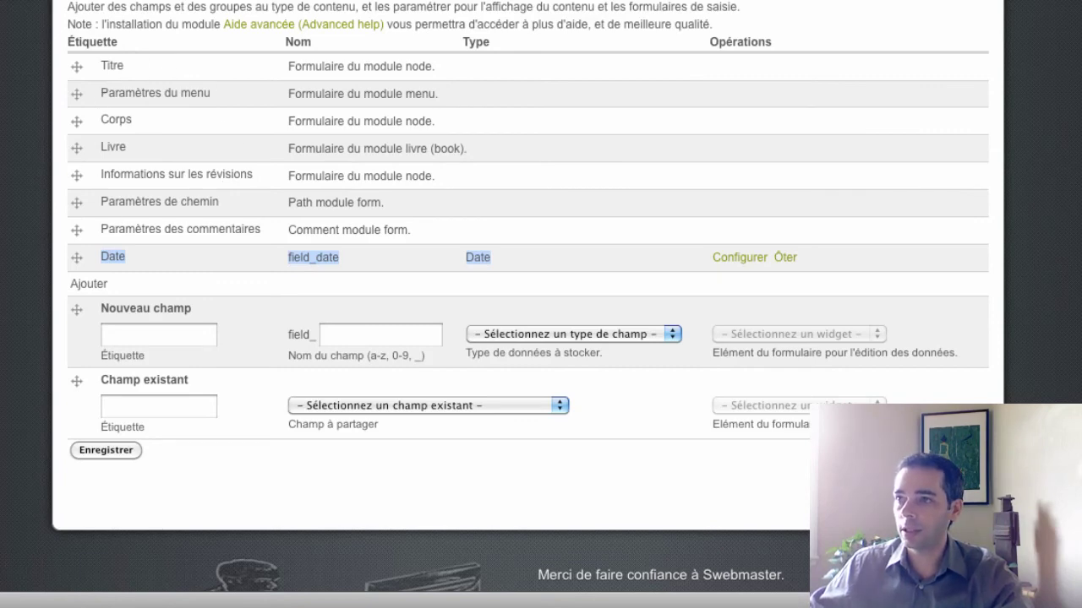
pyautogui.press('super+grave')
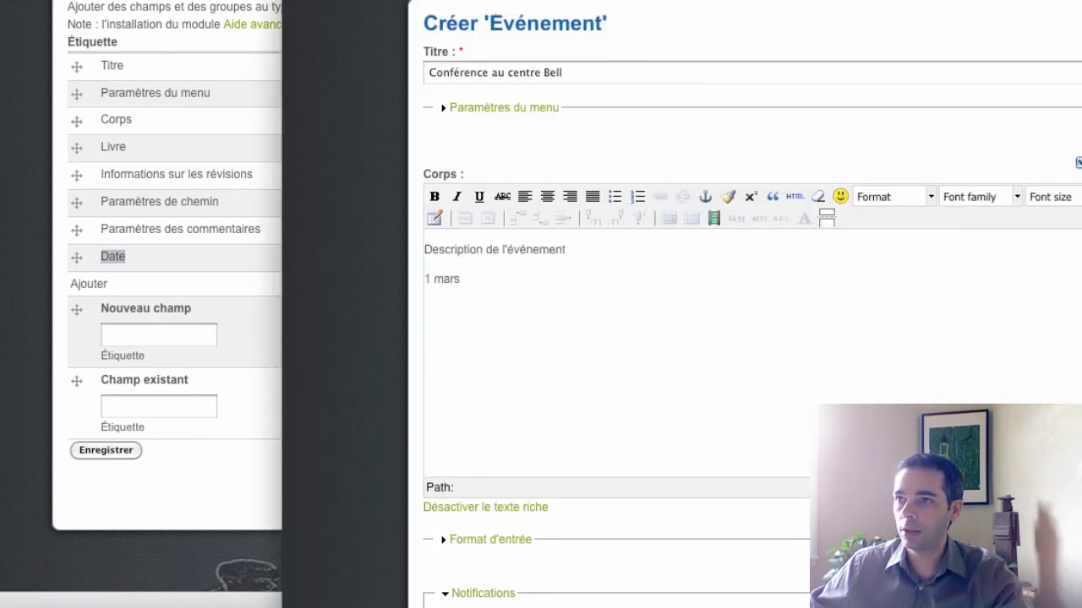
pyautogui.moveTo(700, 1); pyautogui.dragTo(675, 2)
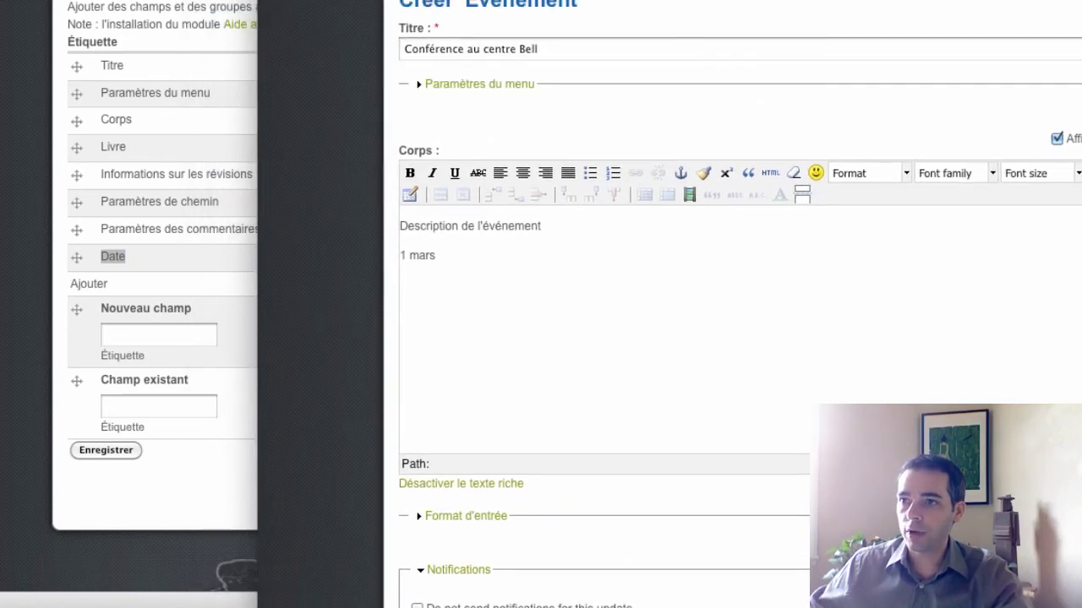
pyautogui.doubleClick(112, 67)
pyautogui.press('super+grave')
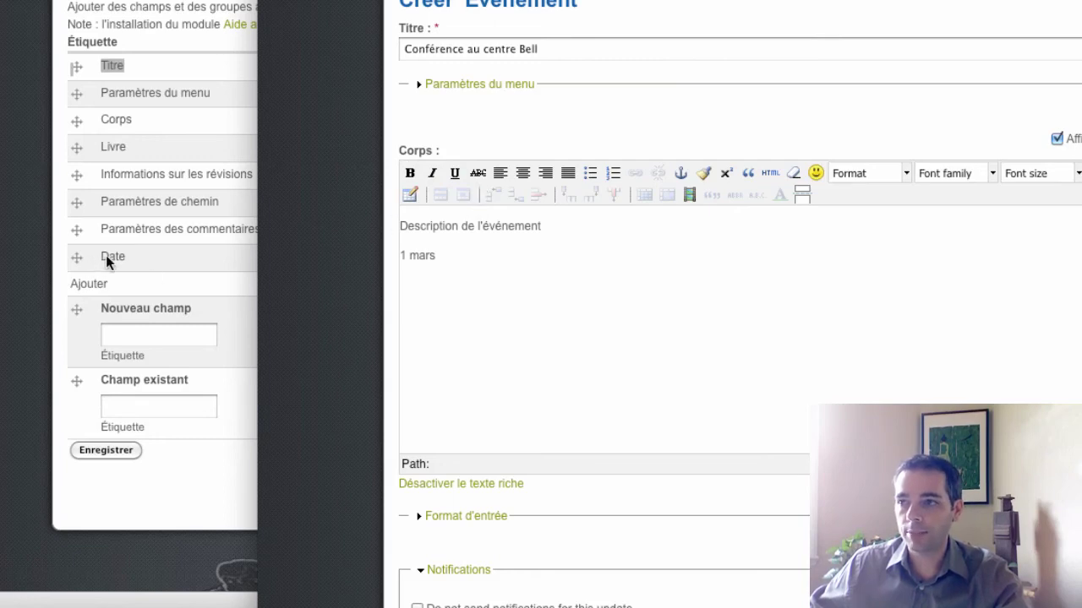
pyautogui.scroll(-8, 439, 262)
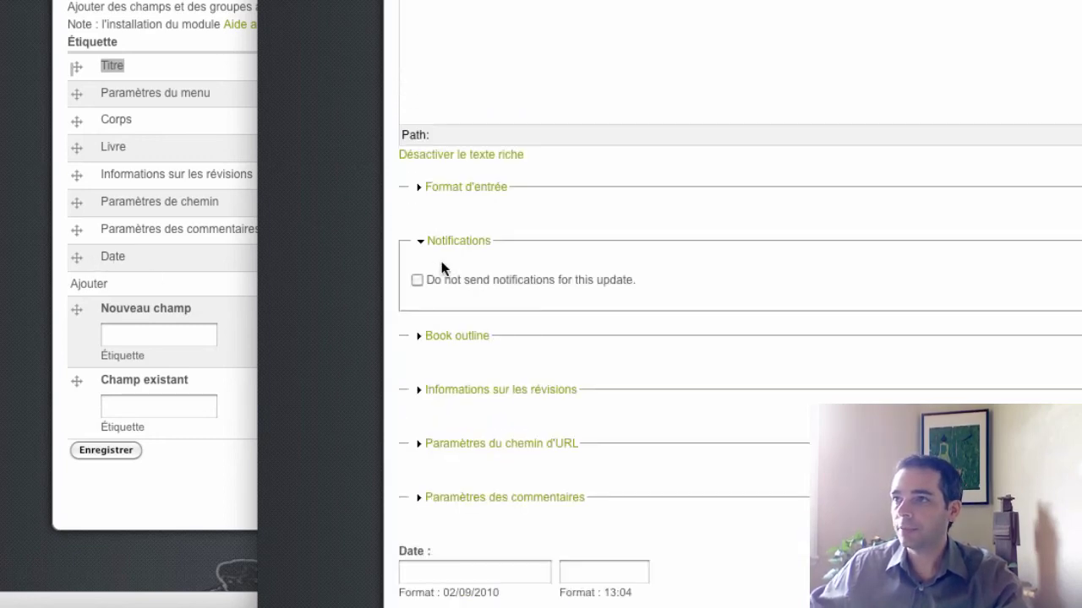
# Bring the event form fully into view and set the event's date to 1 March 2010 using the pop-up calendar.
pyautogui.moveTo(515, 0); pyautogui.dragTo(253, 0)
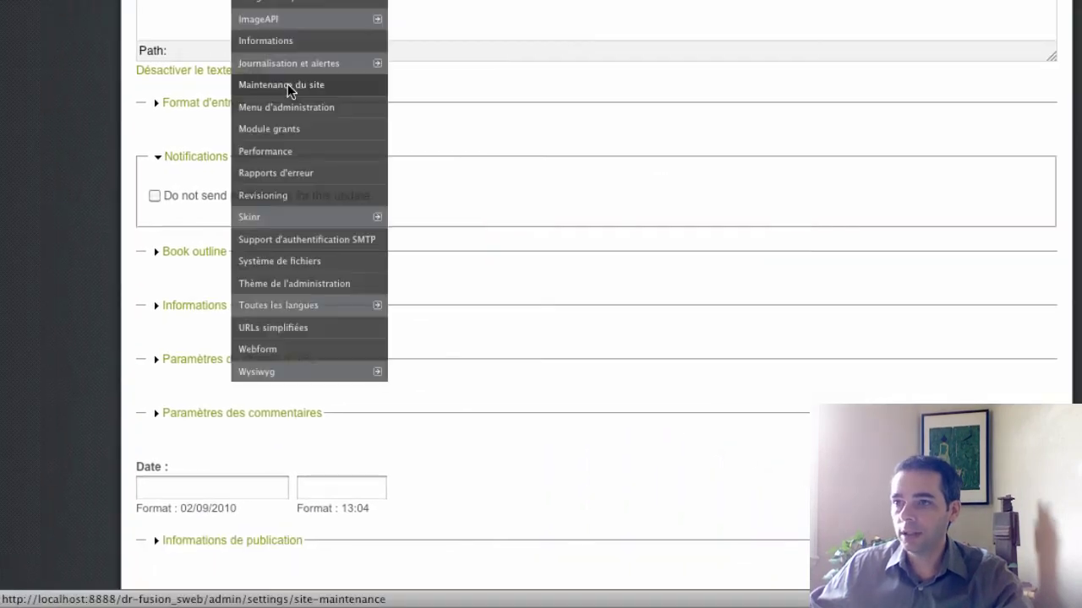
pyautogui.scroll(-3, 79, 99)
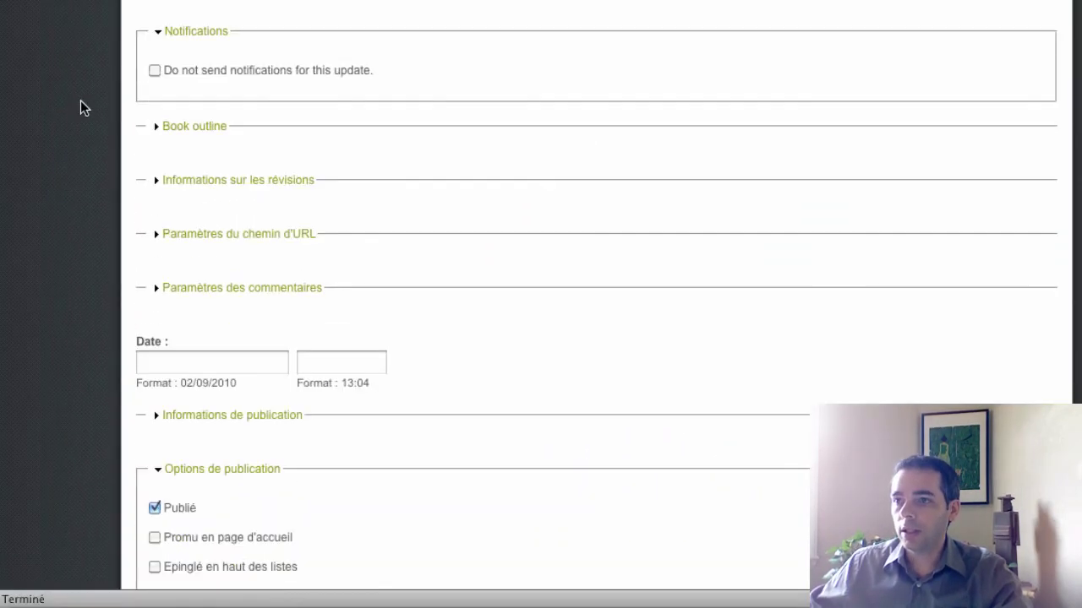
pyautogui.click(208, 364)
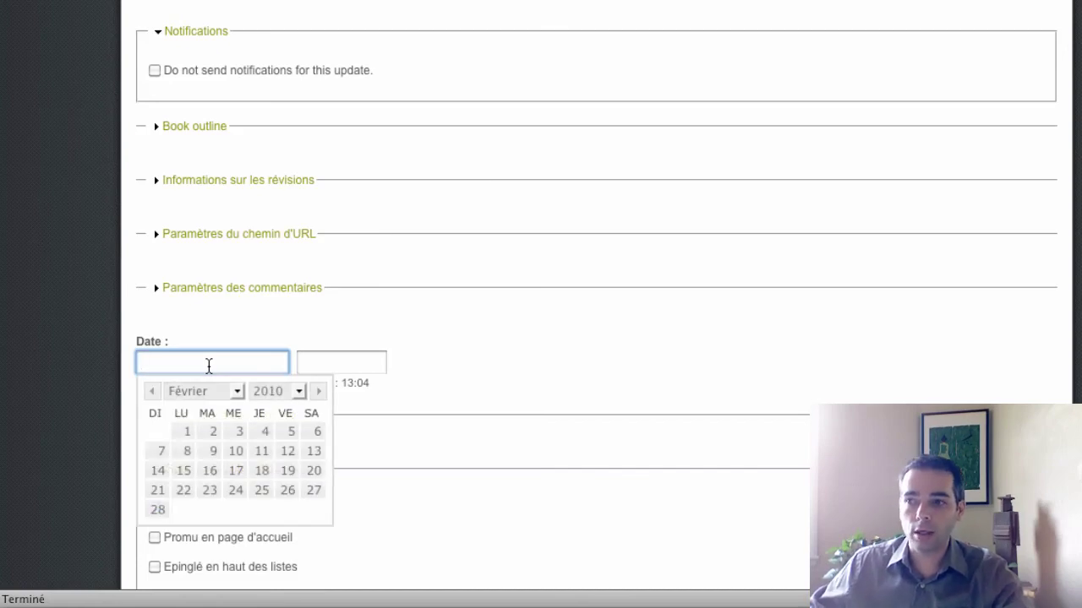
pyautogui.click(236, 392)
pyautogui.click(199, 437)
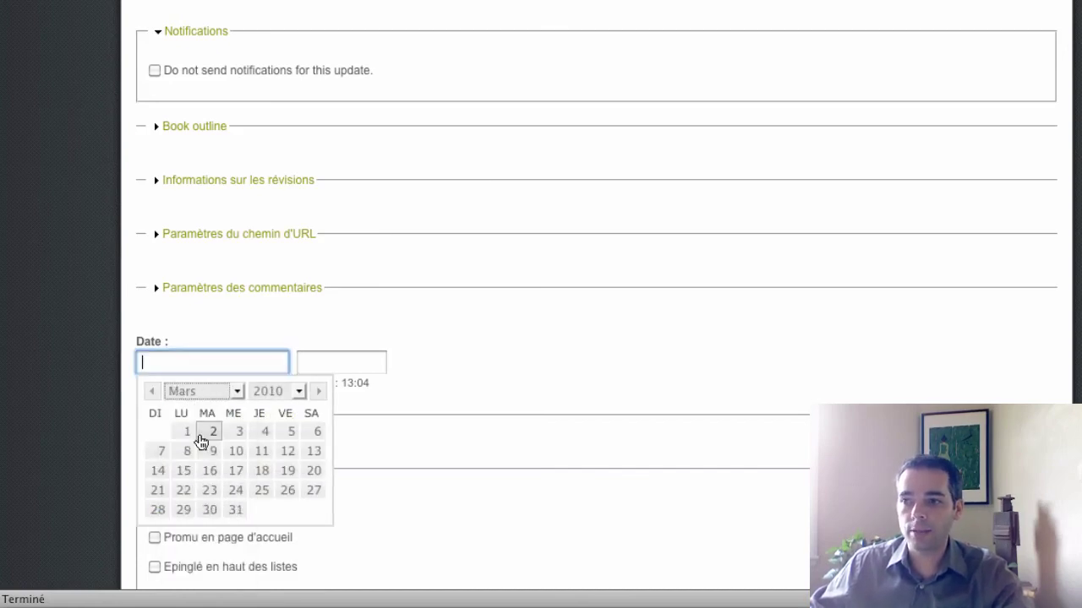
pyautogui.click(191, 435)
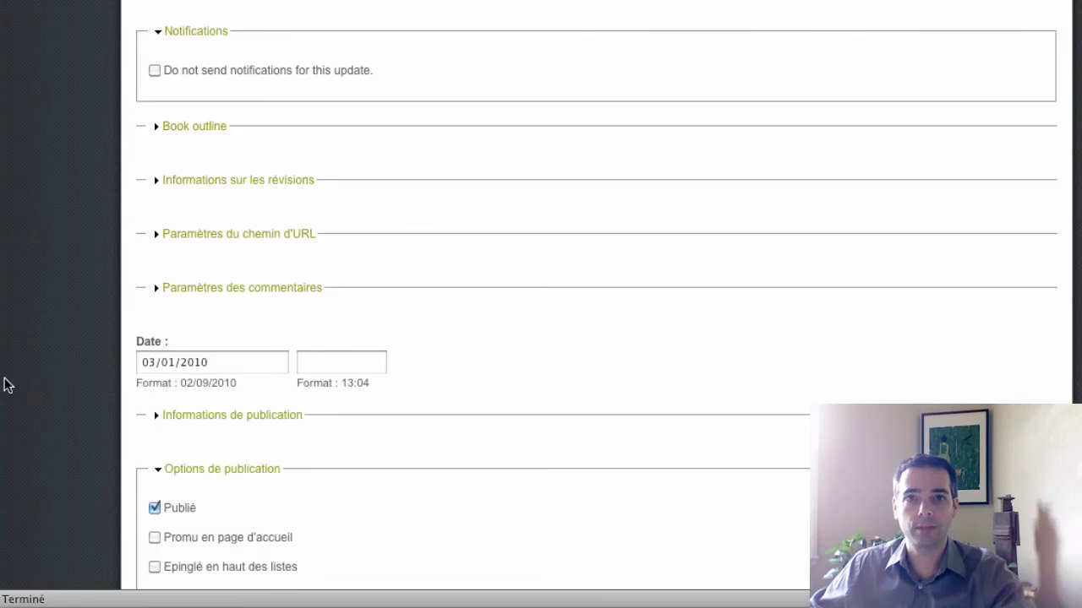